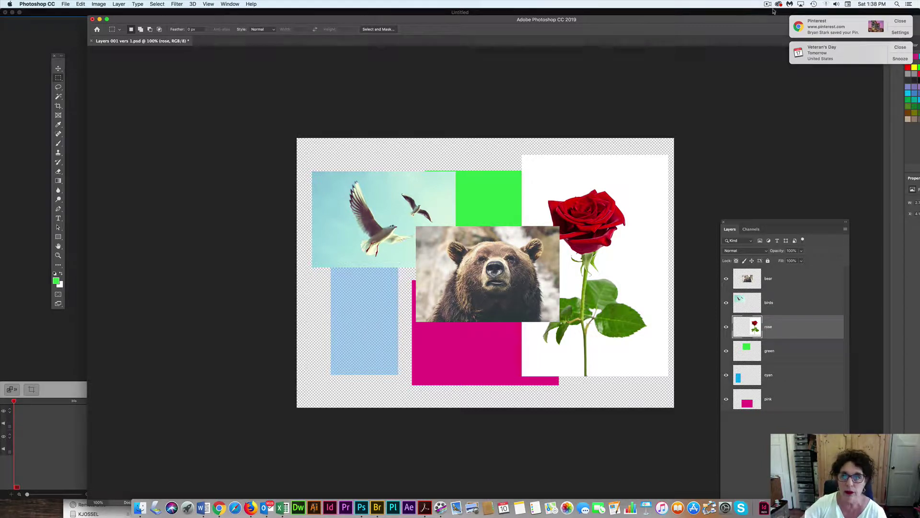
# Fit the application window to the screen with the Layers panel floating beside the image, and dismiss both desktop notifications.
pyautogui.doubleClick(727, 20)
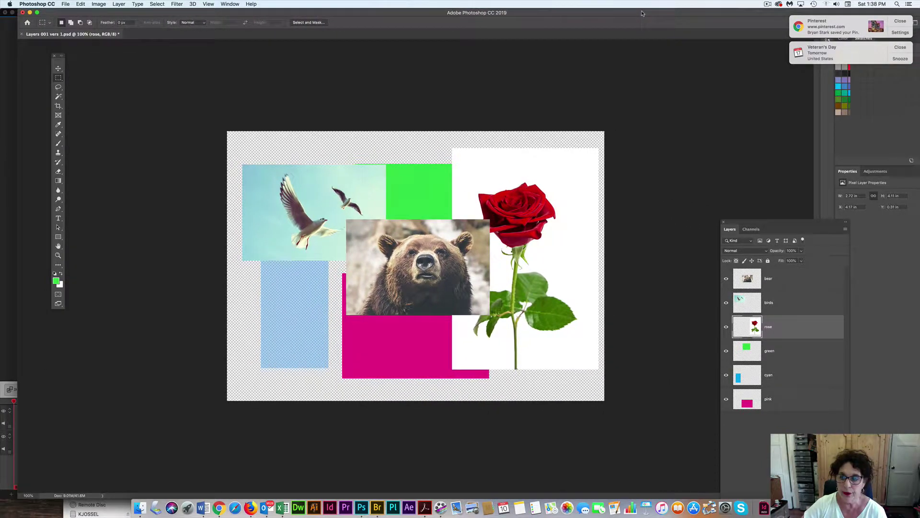
pyautogui.moveTo(766, 226); pyautogui.dragTo(665, 44)
pyautogui.click(901, 21)
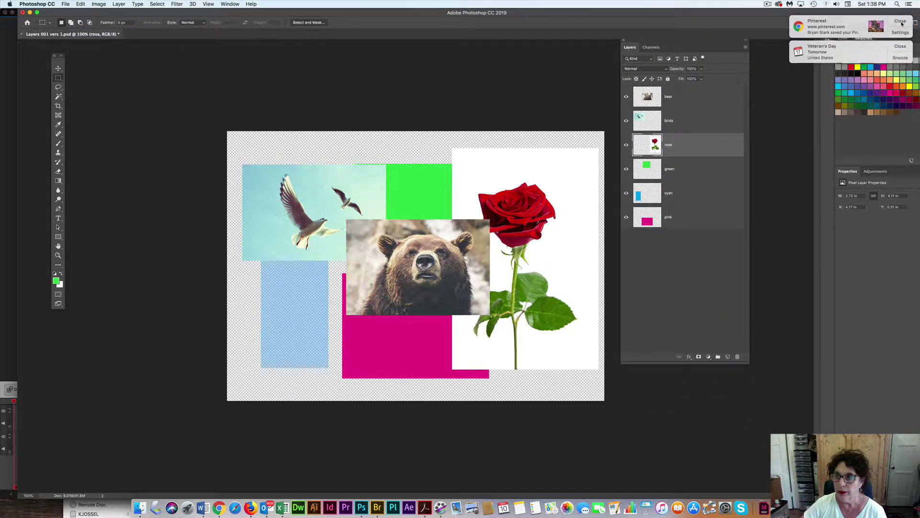
pyautogui.click(902, 24)
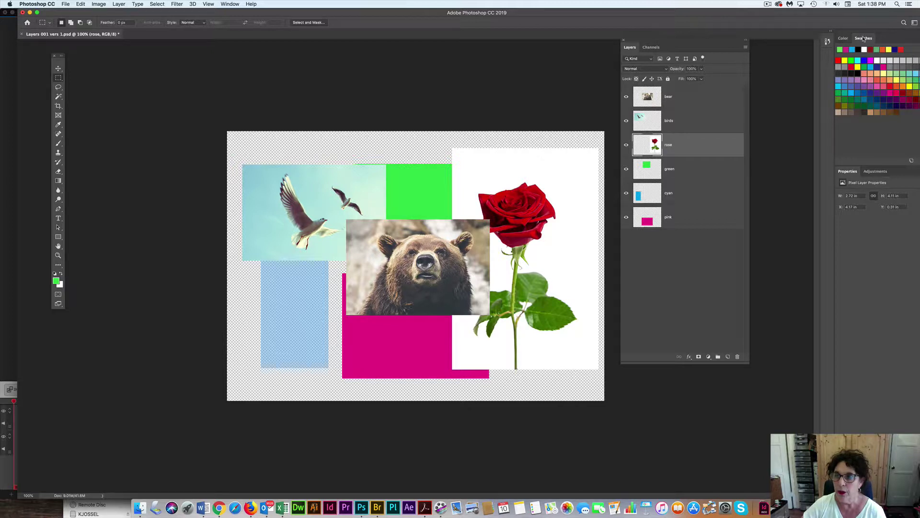
# Float the Swatches panel beside the Layers panel and lengthen it to show all swatches as large thumbnails.
pyautogui.moveTo(863, 40); pyautogui.dragTo(511, 53)
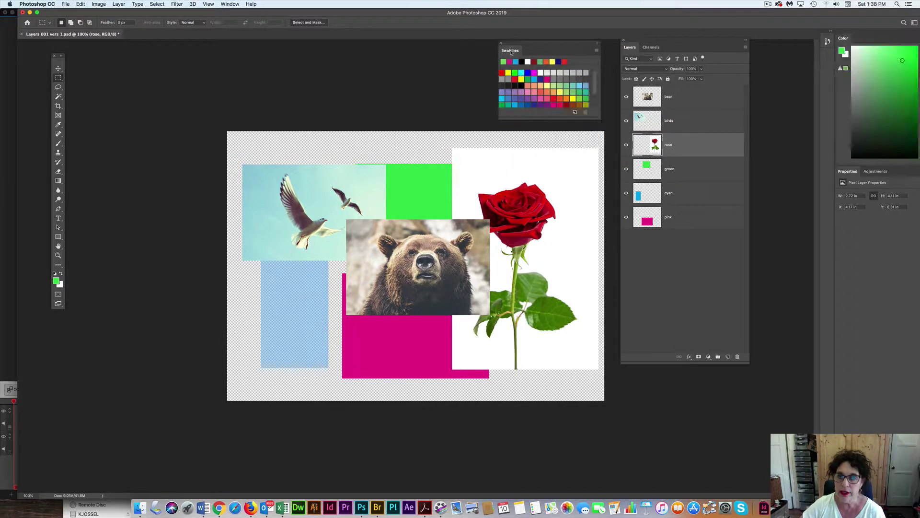
pyautogui.click(597, 51)
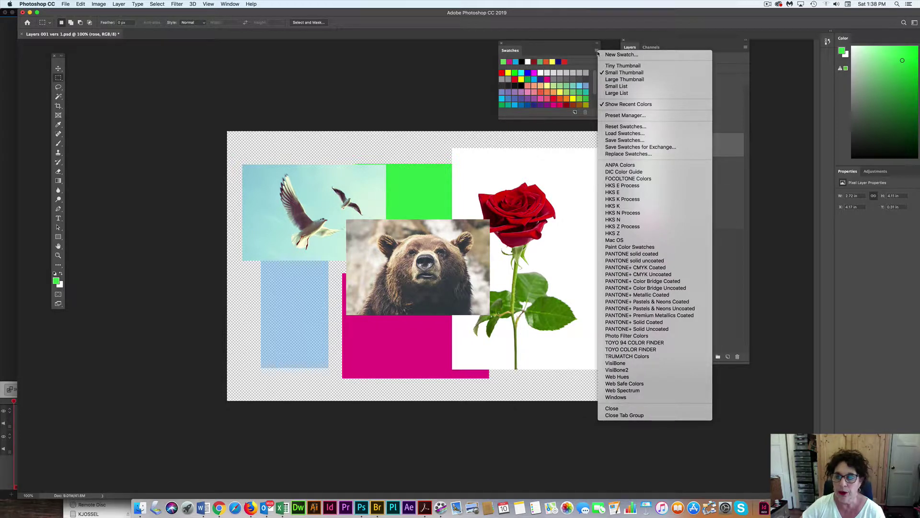
pyautogui.click(605, 79)
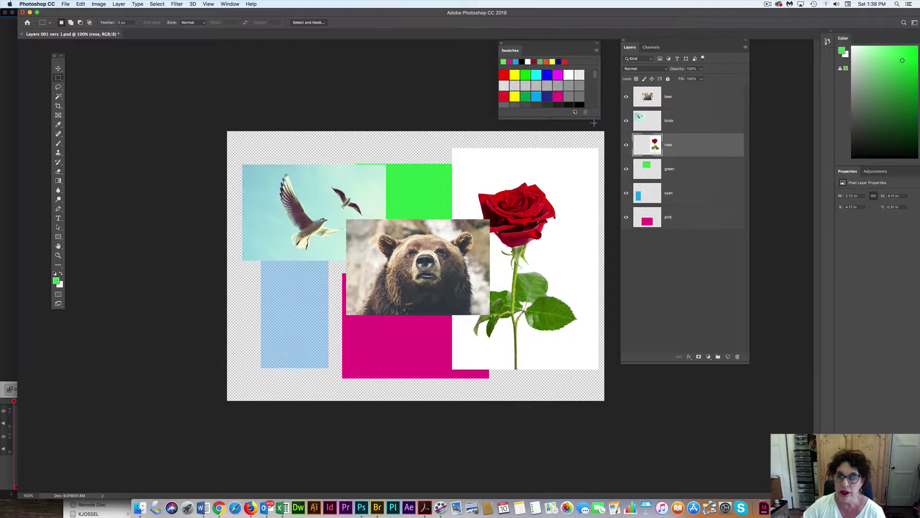
pyautogui.moveTo(599, 118); pyautogui.dragTo(601, 380)
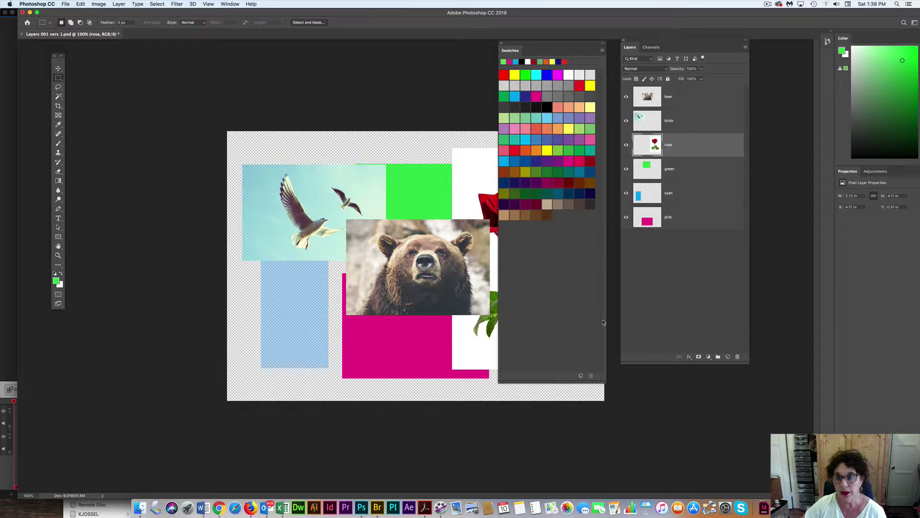
# Display the swatches as tiny and finally as small thumbnails, and shorten the Swatches panel to fit them.
pyautogui.click(602, 51)
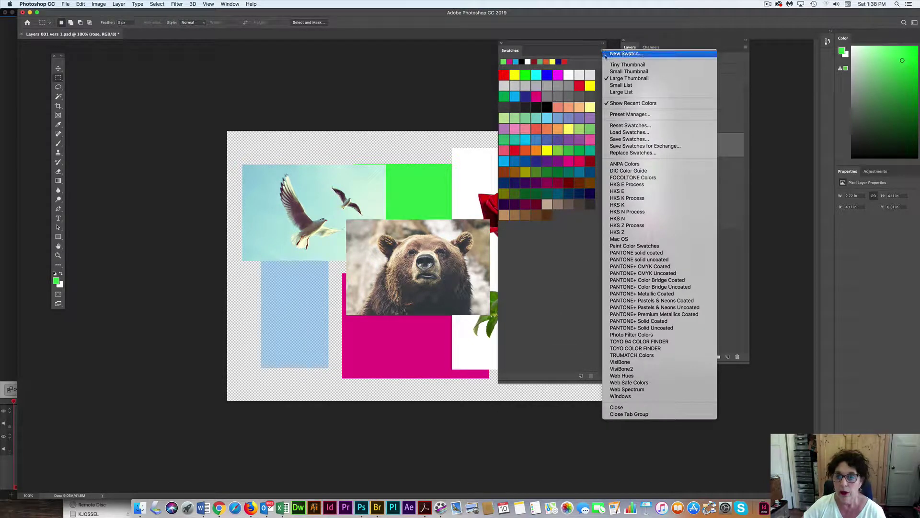
pyautogui.click(611, 65)
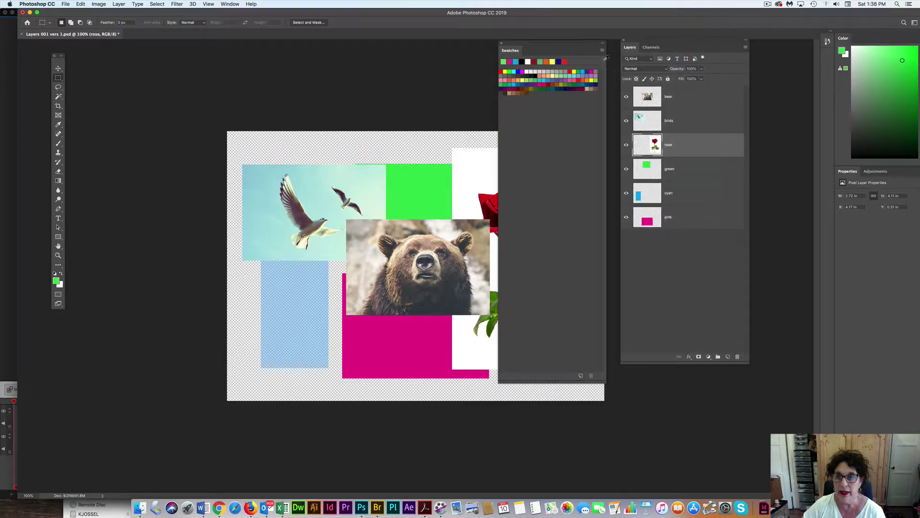
pyautogui.click(603, 53)
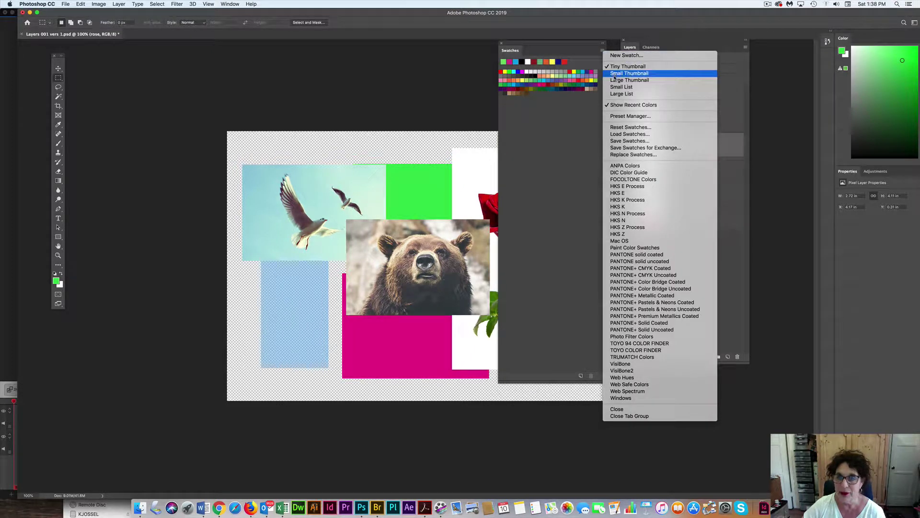
pyautogui.click(614, 73)
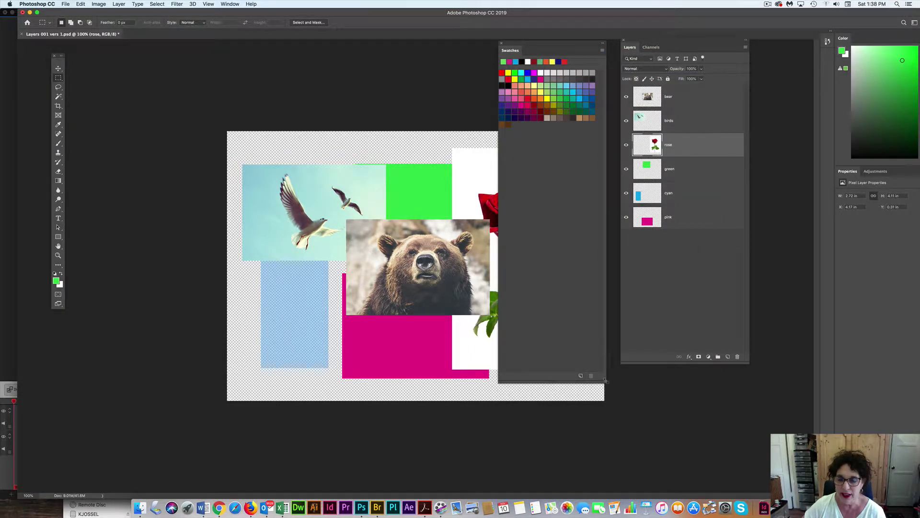
pyautogui.moveTo(605, 381); pyautogui.dragTo(599, 161)
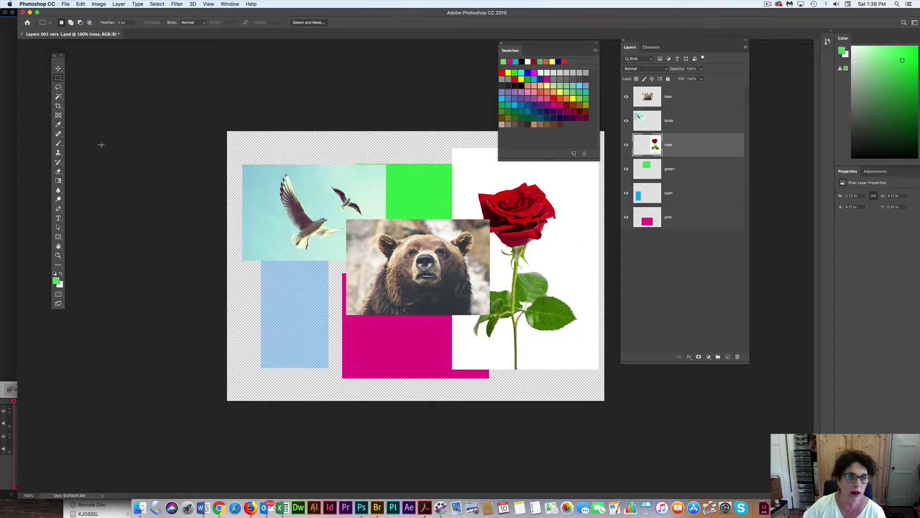
# Sample the red of a rose petal with the Eyedropper and add it as a swatch named "rose red".
pyautogui.click(58, 124)
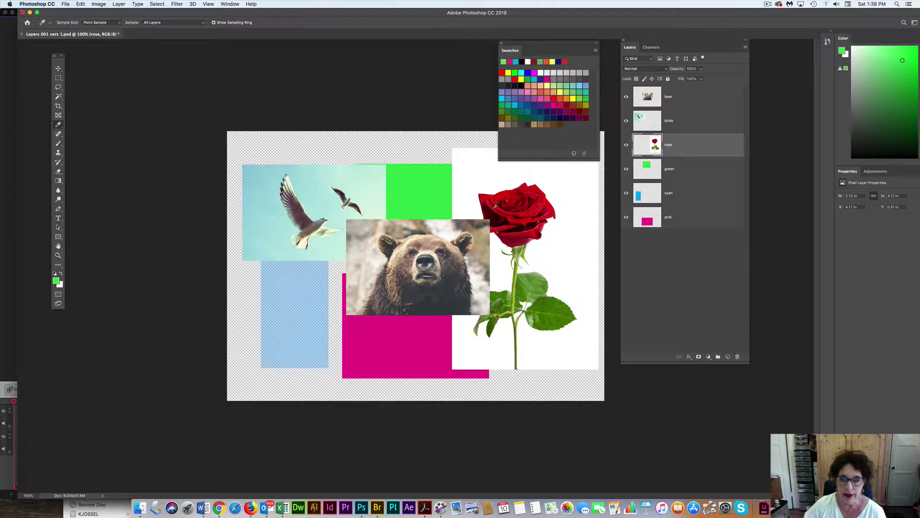
pyautogui.click(493, 204)
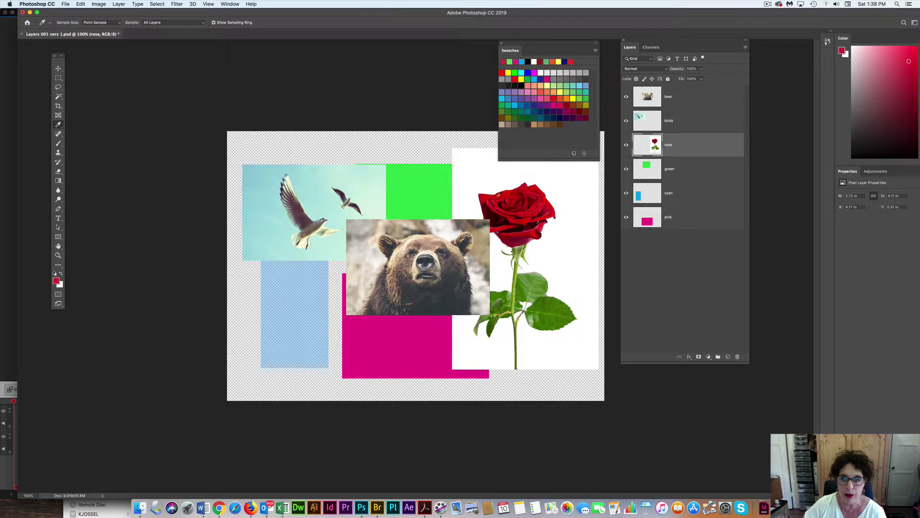
pyautogui.click(568, 129)
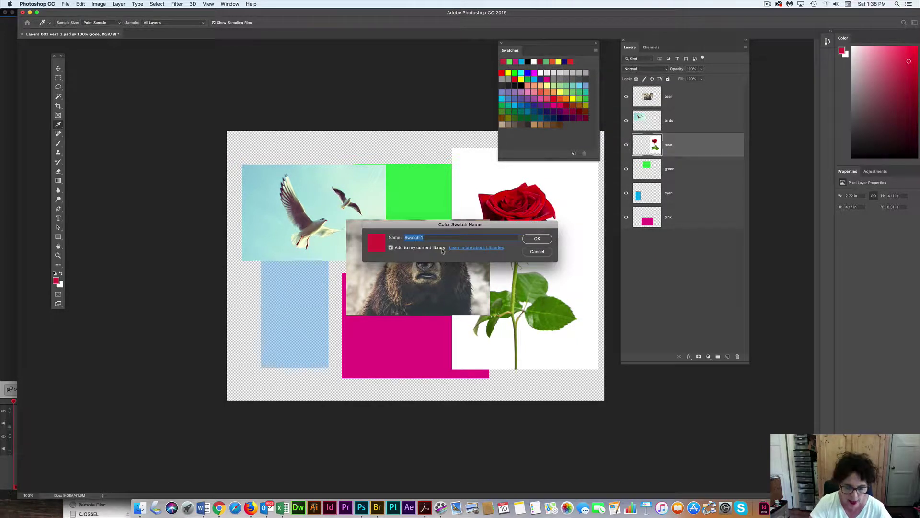
pyautogui.write('rose red')
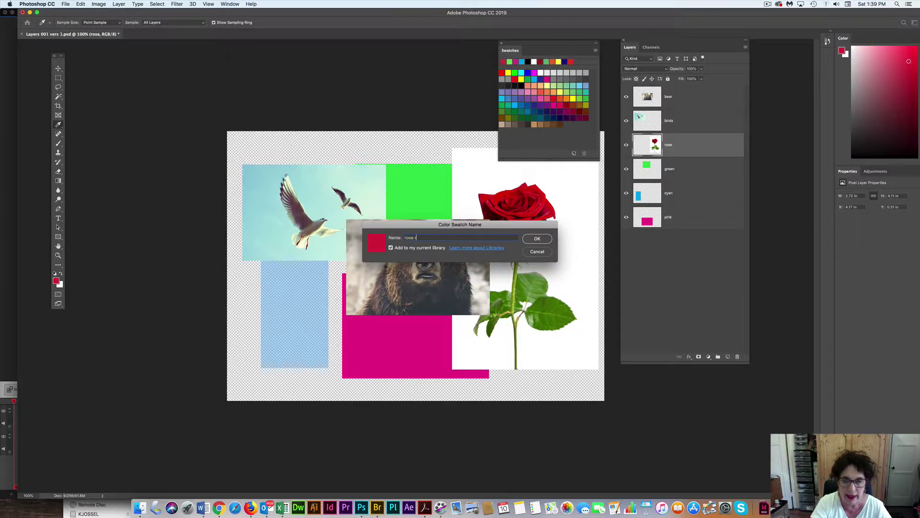
pyautogui.click(537, 239)
# Sample the sky color in the birds photo and add it as a swatch named "blue sky".
pyautogui.click(267, 205)
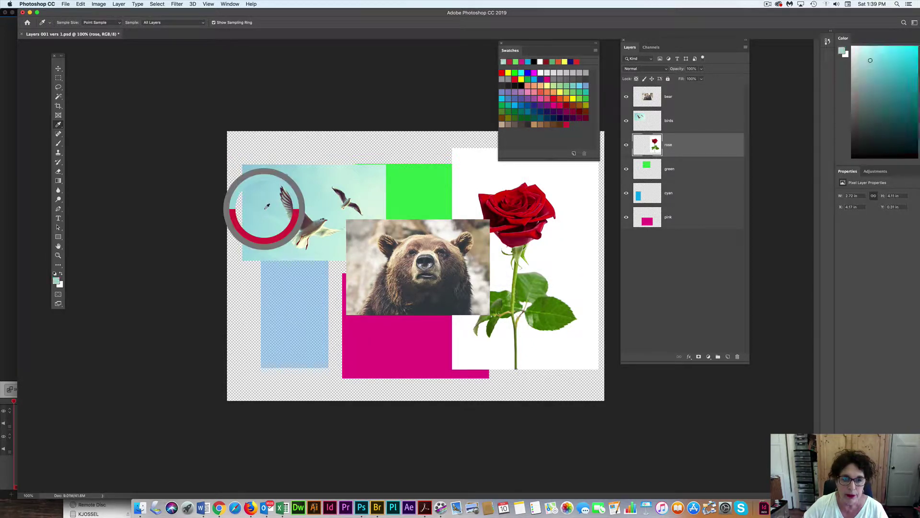
pyautogui.click(574, 128)
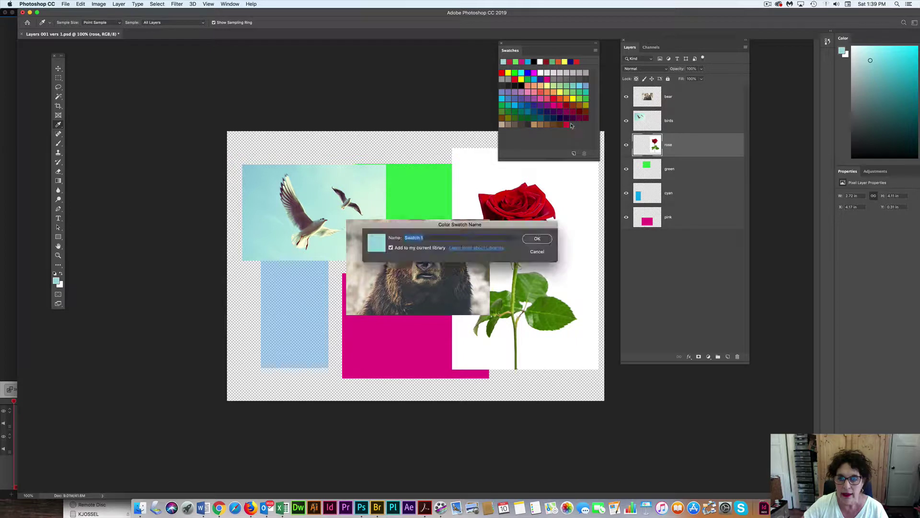
pyautogui.write('blu')
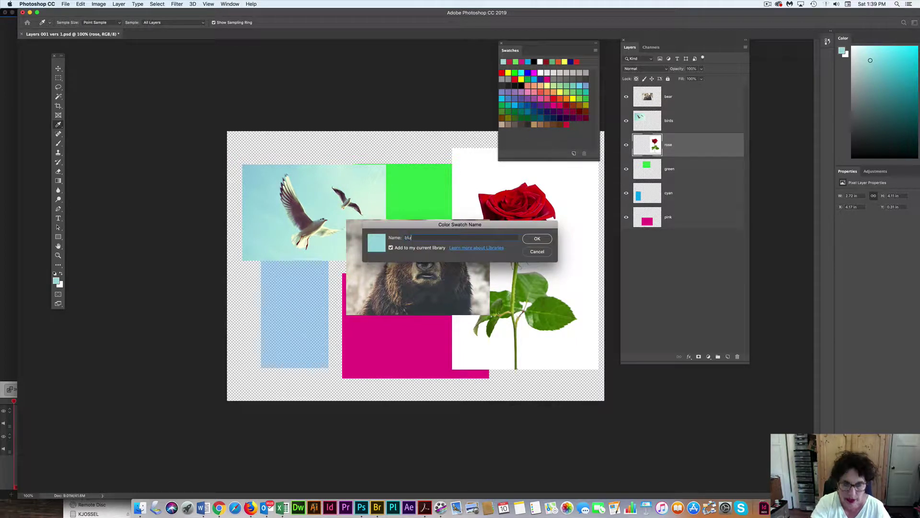
pyautogui.write('e sky')
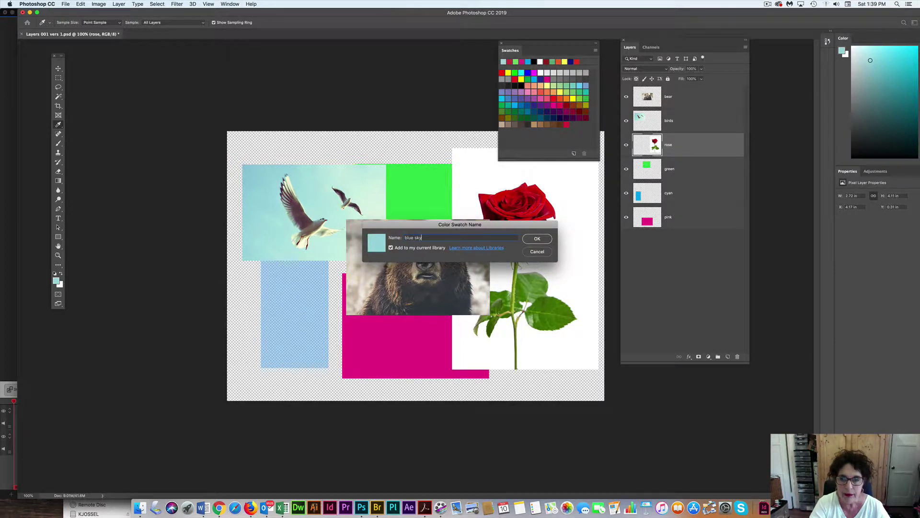
pyautogui.press('Return')
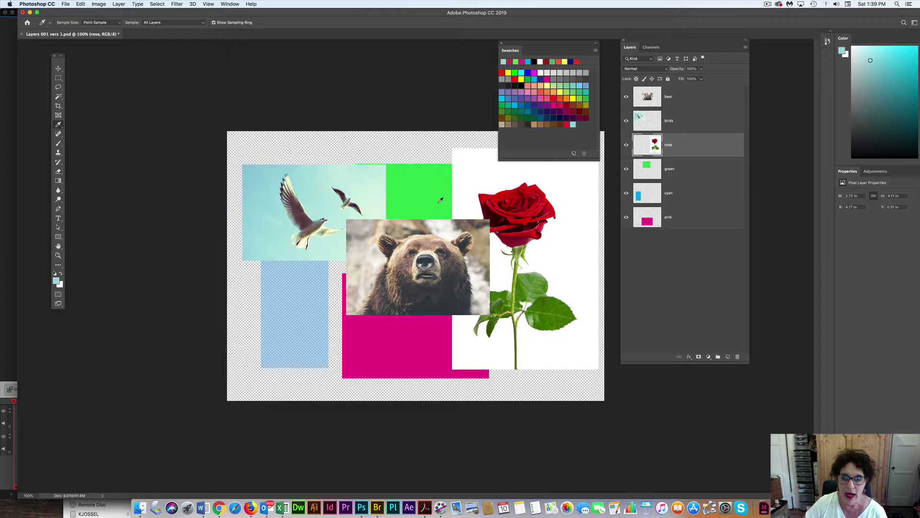
# Sample the dark fur of the bear and add it as a swatch named "brown".
pyautogui.click(401, 276)
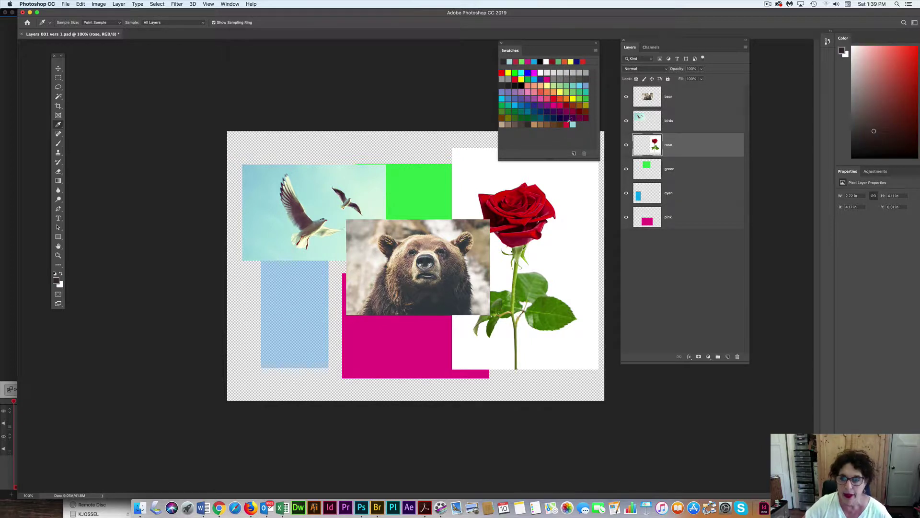
pyautogui.click(575, 124)
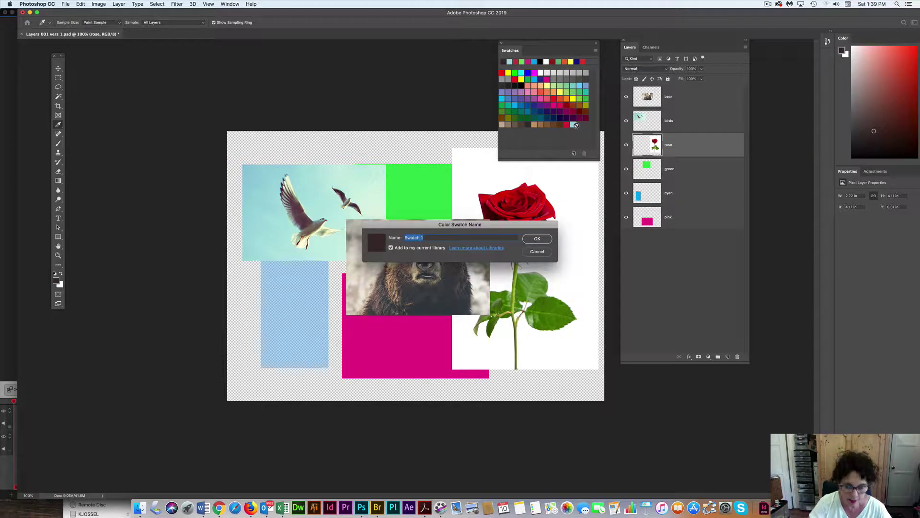
pyautogui.write('brown')
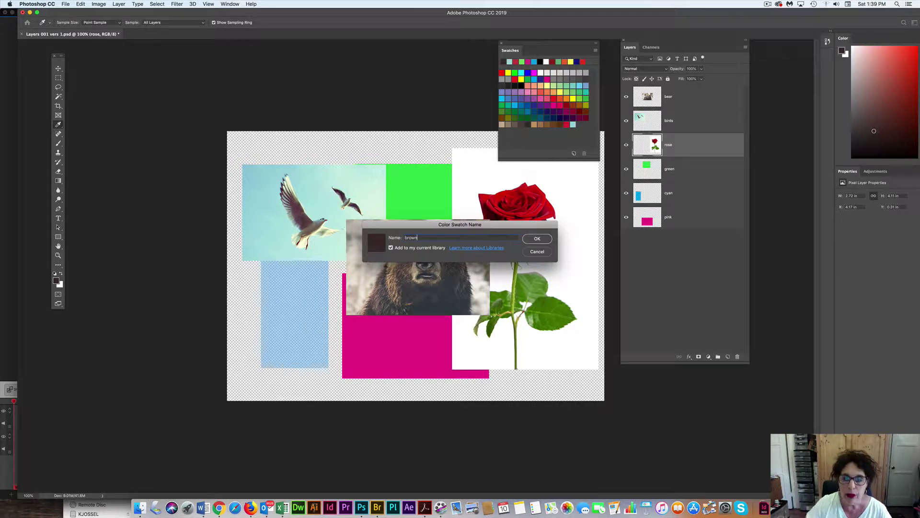
pyautogui.click(539, 239)
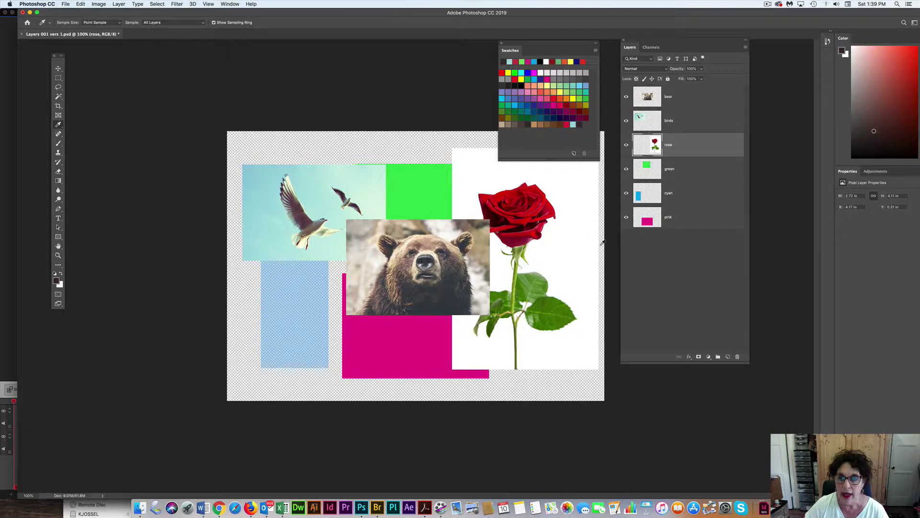
# Save the current swatches in the Color Swatches folder, named with the owner's first name in possessive form followed by "lesson swatches".
pyautogui.click(596, 51)
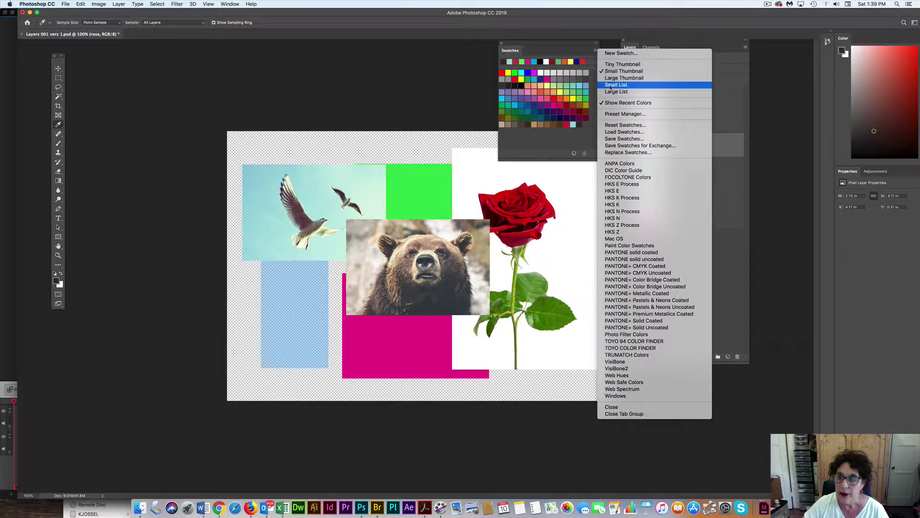
pyautogui.click(631, 141)
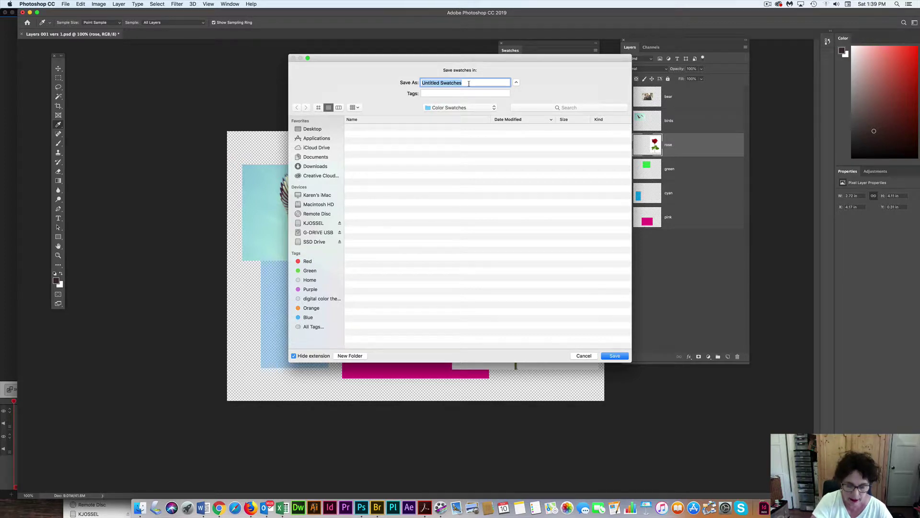
pyautogui.write("Karen's ")
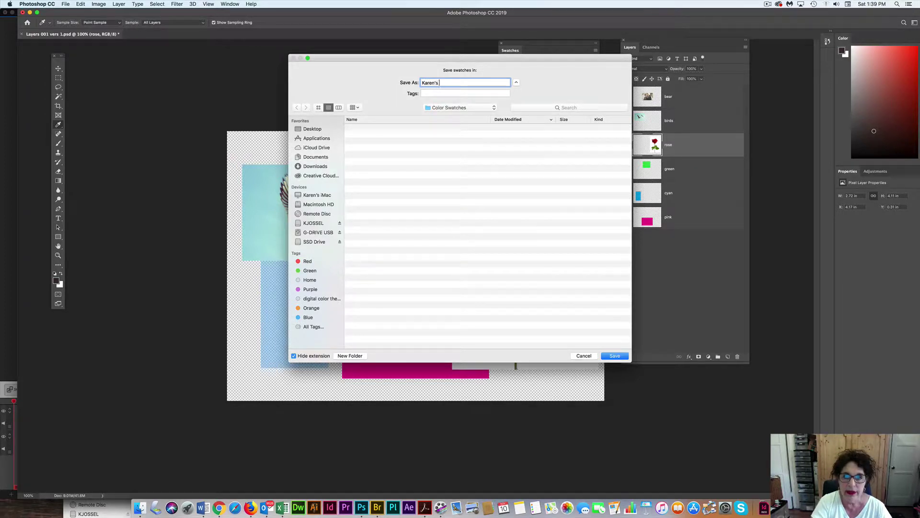
pyautogui.write('lesson s')
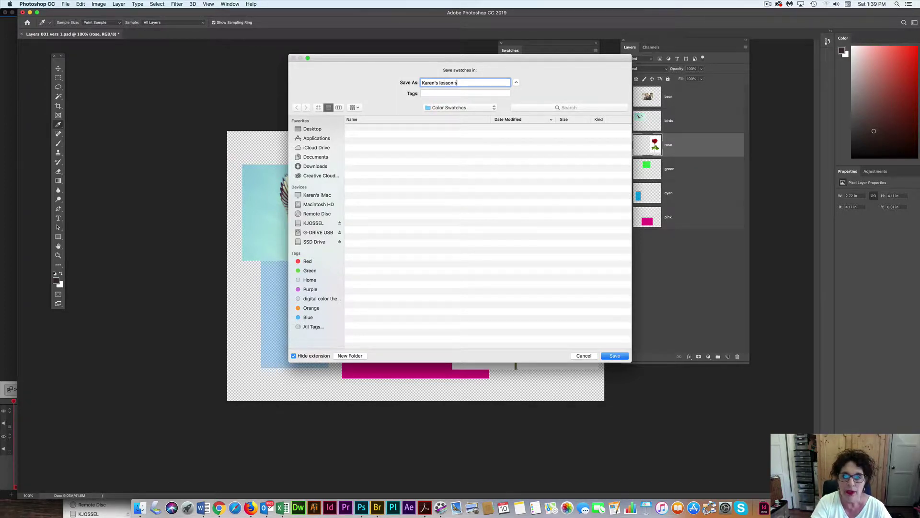
pyautogui.write('watches')
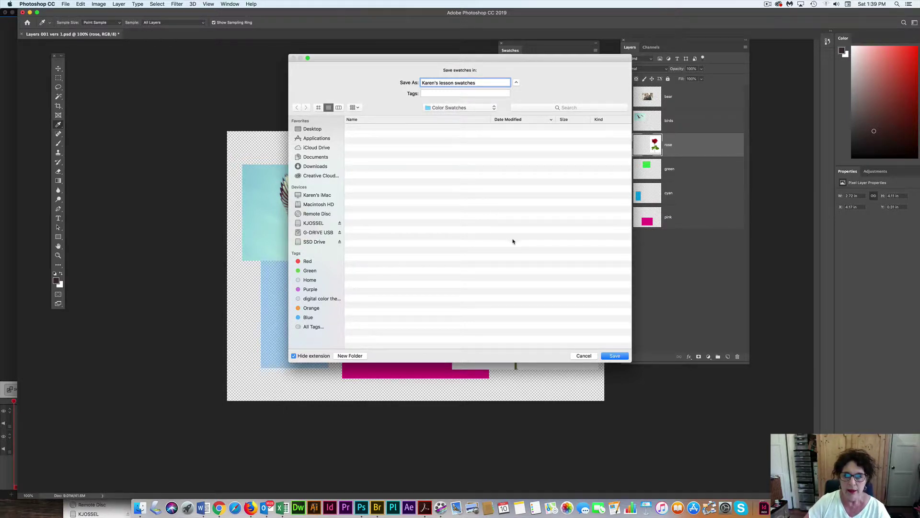
pyautogui.click(603, 355)
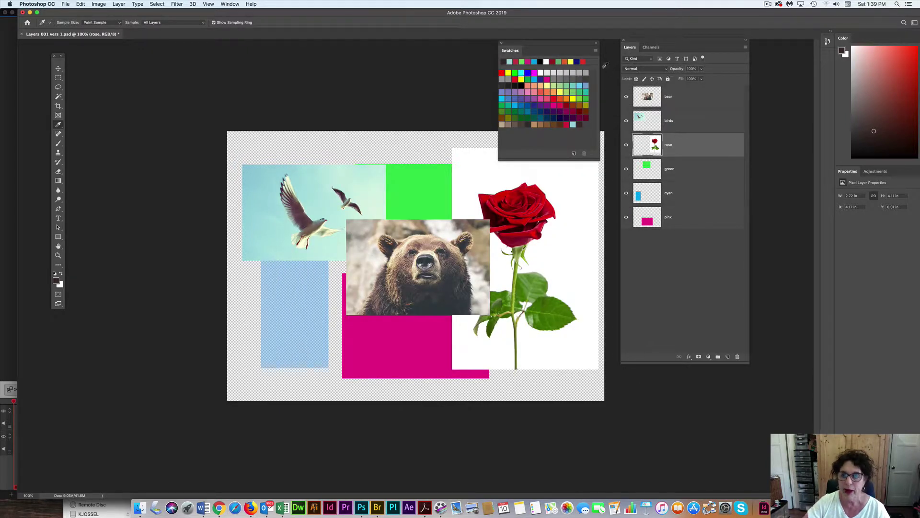
# Append the PANTONE solid coated library to the current swatches and lengthen the Swatches panel to browse them.
pyautogui.click(596, 51)
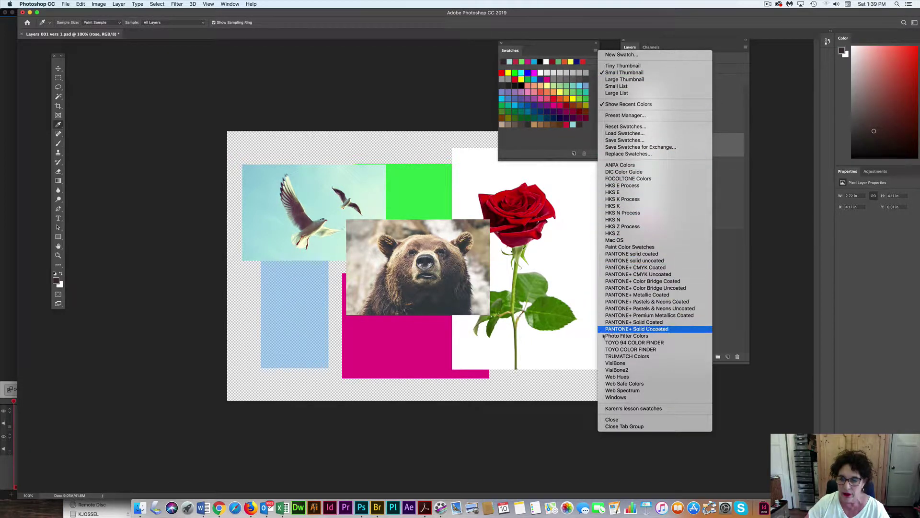
pyautogui.click(611, 254)
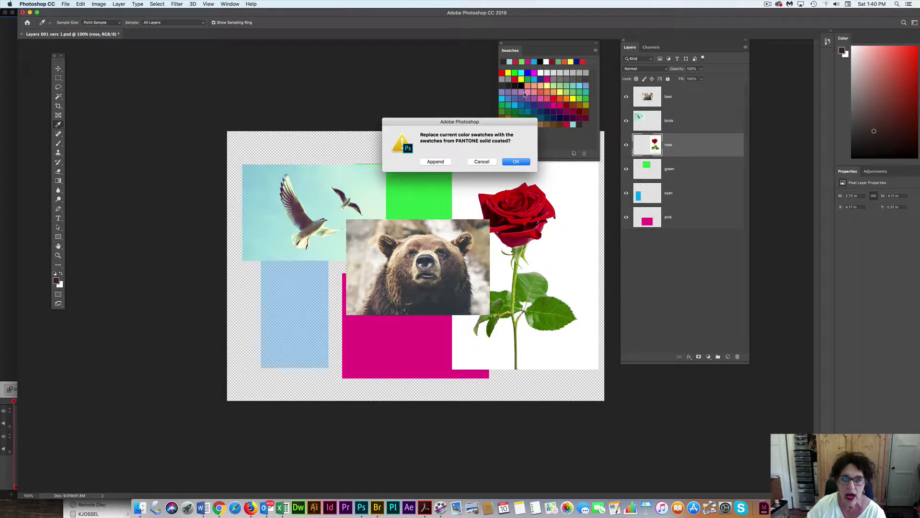
pyautogui.click(435, 162)
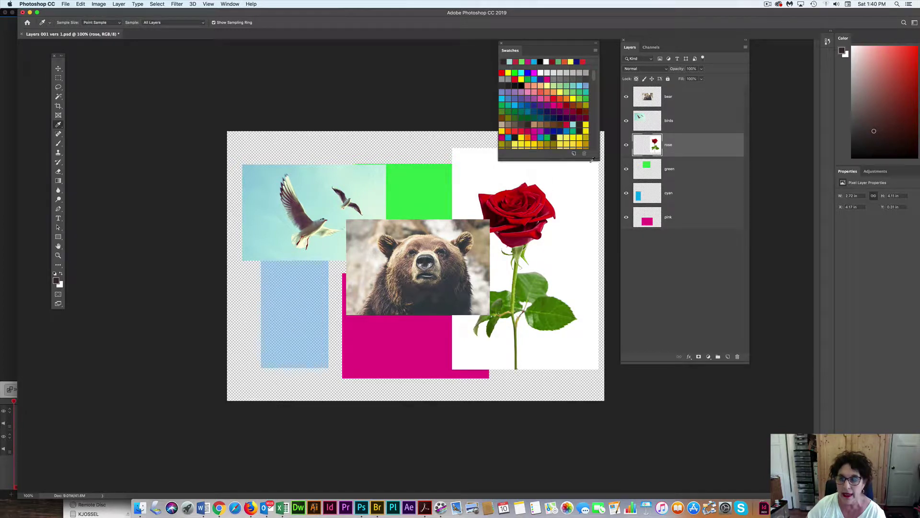
pyautogui.moveTo(592, 159); pyautogui.dragTo(607, 437)
pyautogui.scroll(-5, 595, 283)
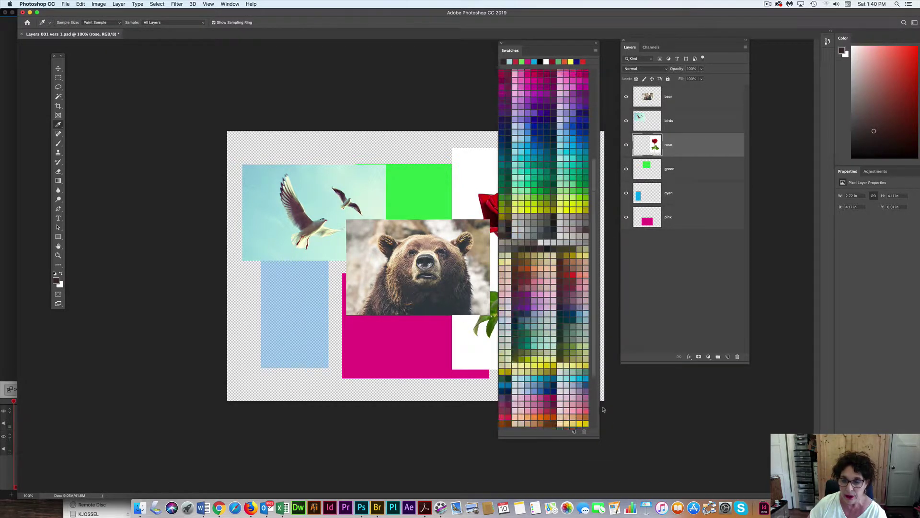
# Reset the swatches to the default colors, replacing the current set, and shrink the Swatches panel to fit them.
pyautogui.scroll(10, 602, 403)
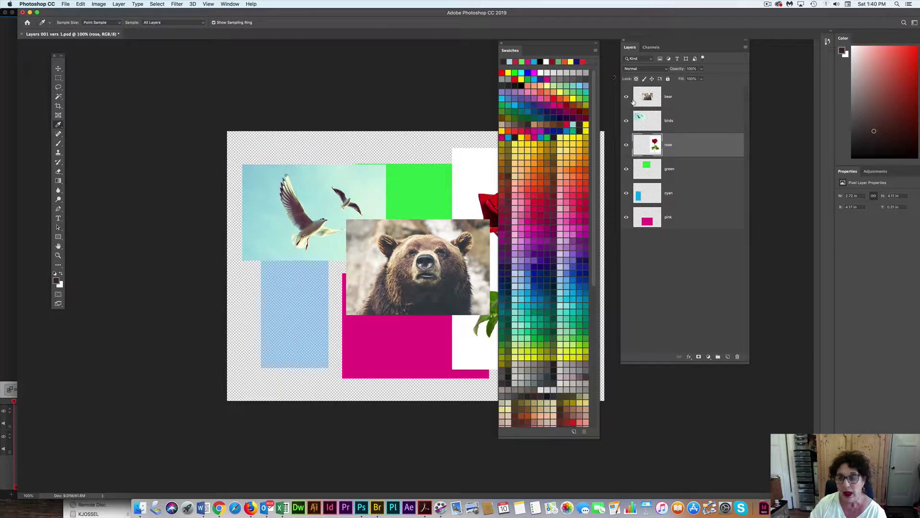
pyautogui.click(596, 51)
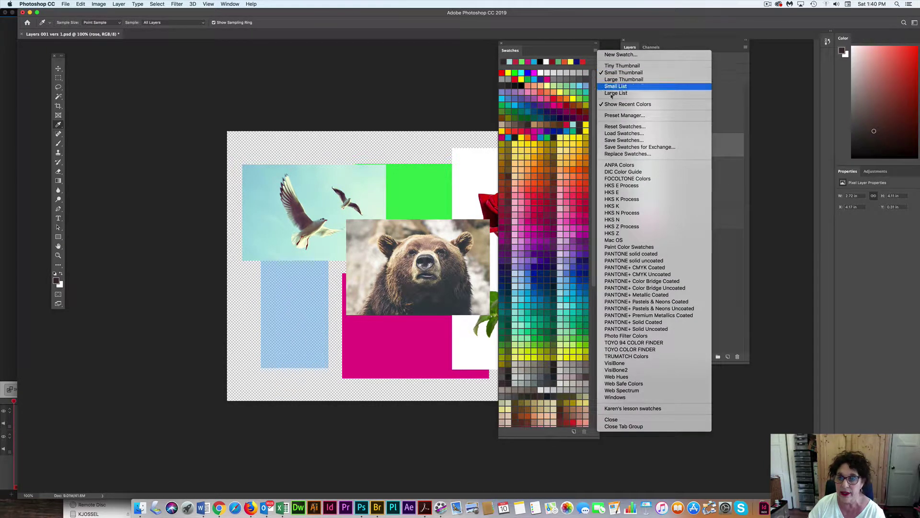
pyautogui.click(623, 127)
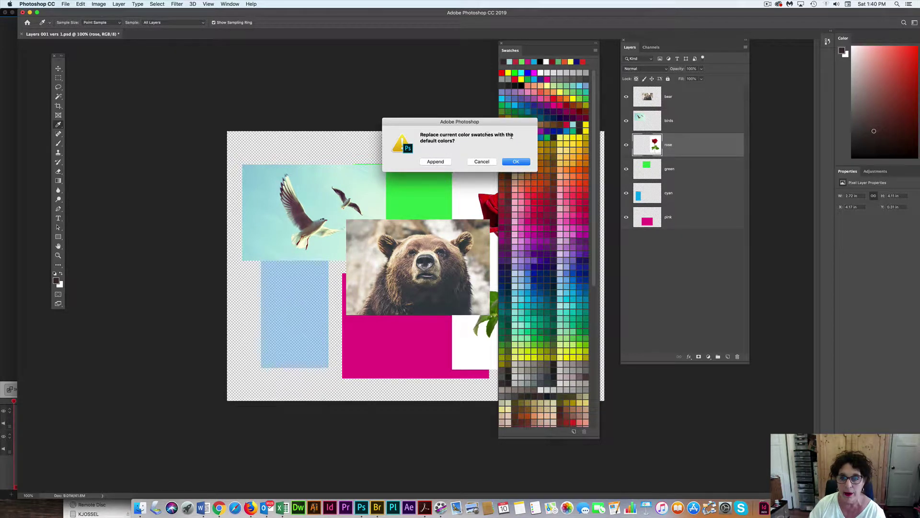
pyautogui.click(518, 162)
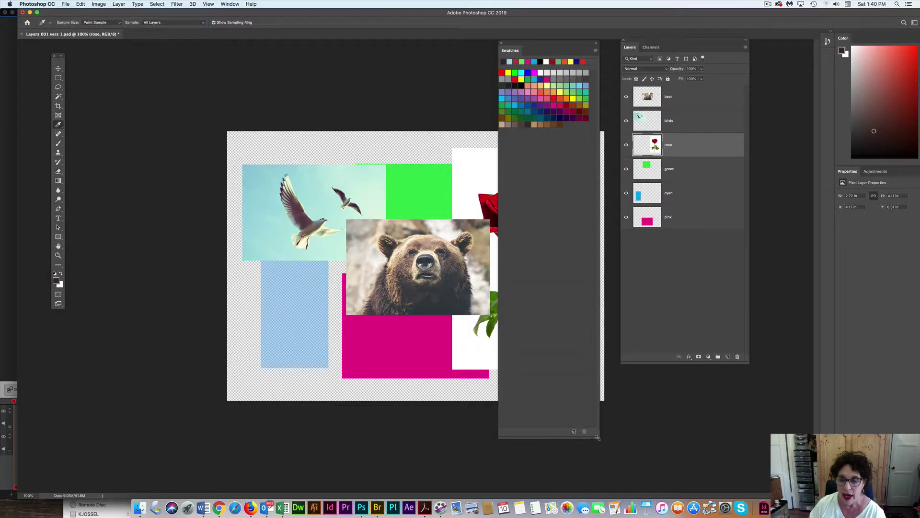
pyautogui.moveTo(598, 437); pyautogui.dragTo(610, 158)
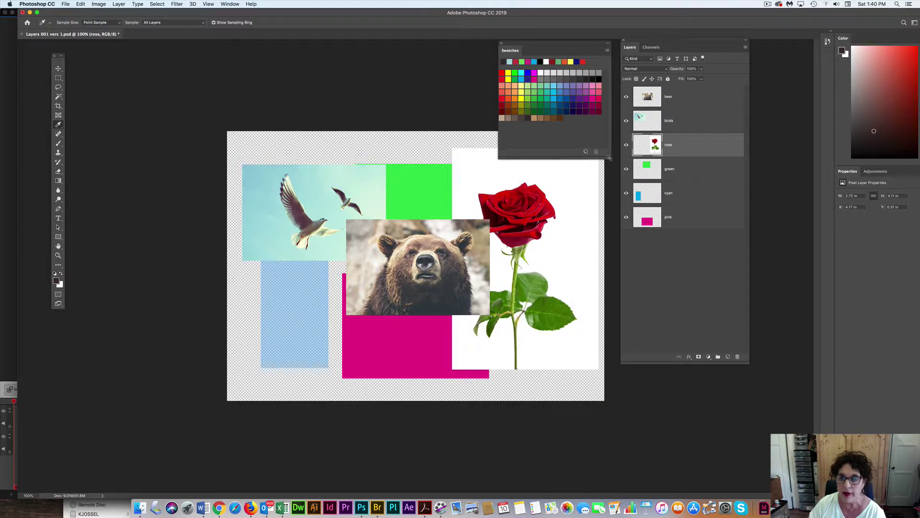
# Load the saved lesson swatches file from the Color Swatches folder and review the colors at the end of the set.
pyautogui.click(608, 51)
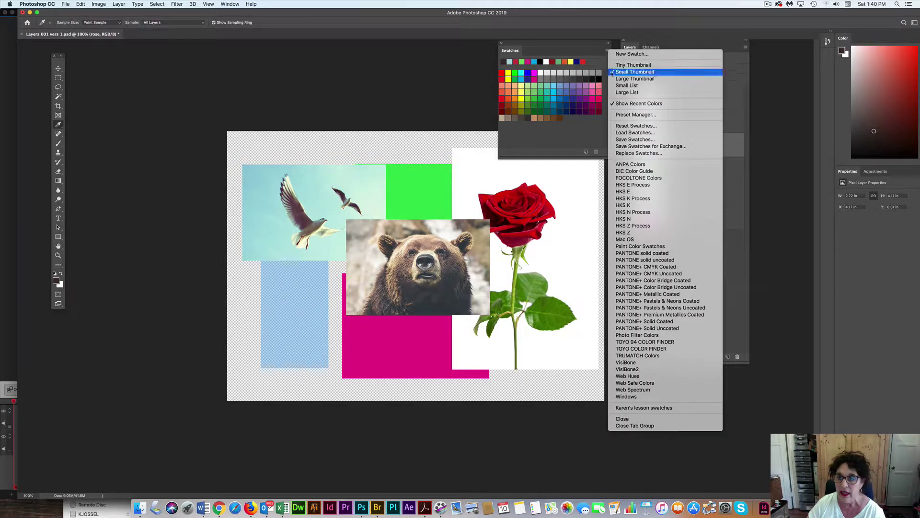
pyautogui.click(627, 134)
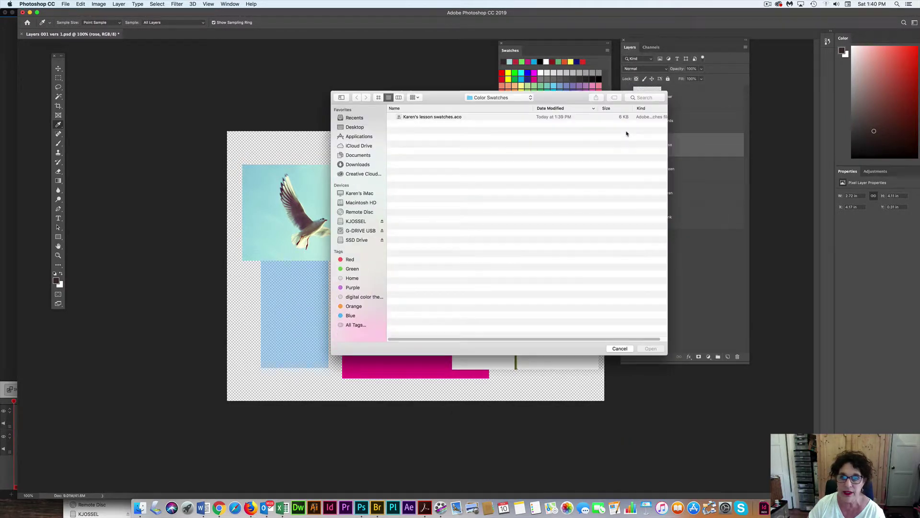
pyautogui.click(443, 116)
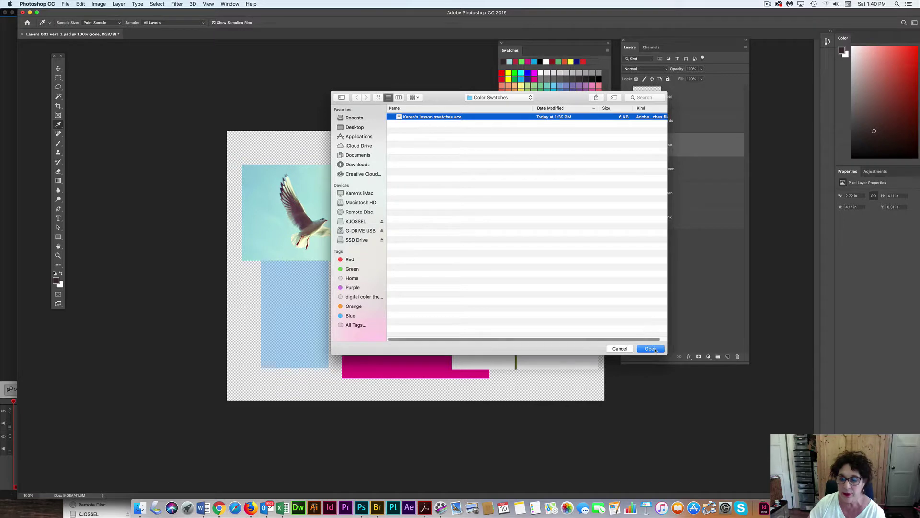
pyautogui.click(651, 348)
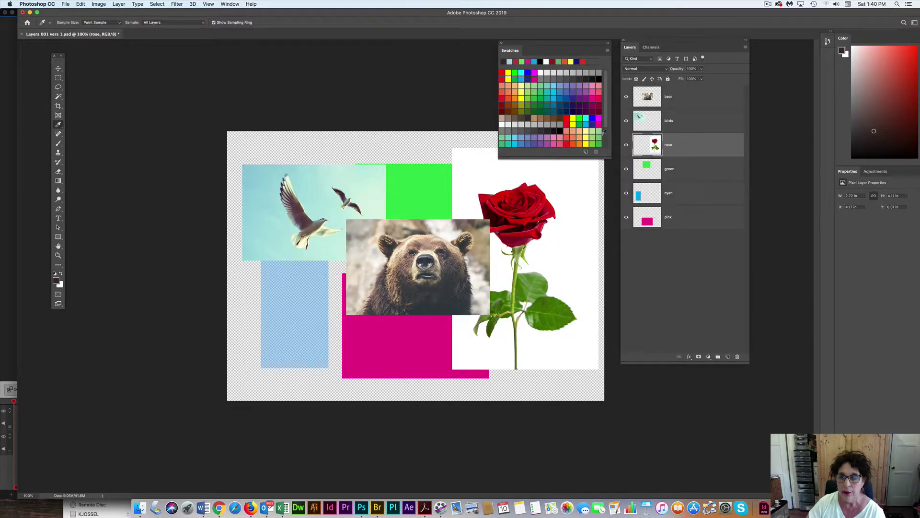
pyautogui.scroll(-2, 605, 130)
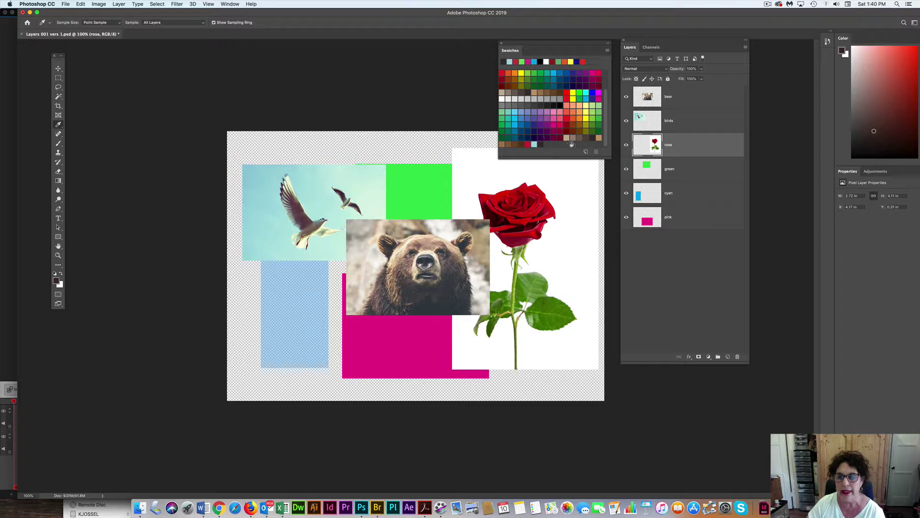
pyautogui.moveTo(606, 102); pyautogui.dragTo(606, 69)
# Load the saved lesson swatches file a second time into the current swatches.
pyautogui.click(607, 50)
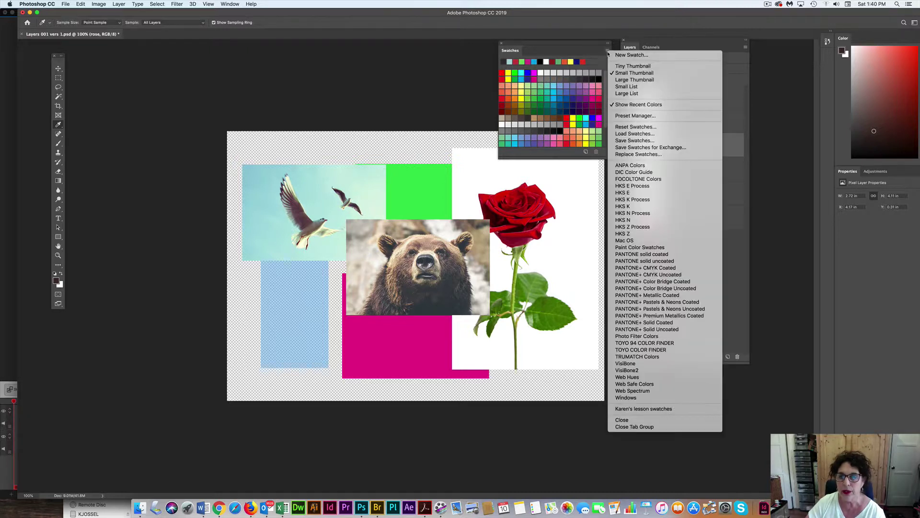
pyautogui.click(630, 136)
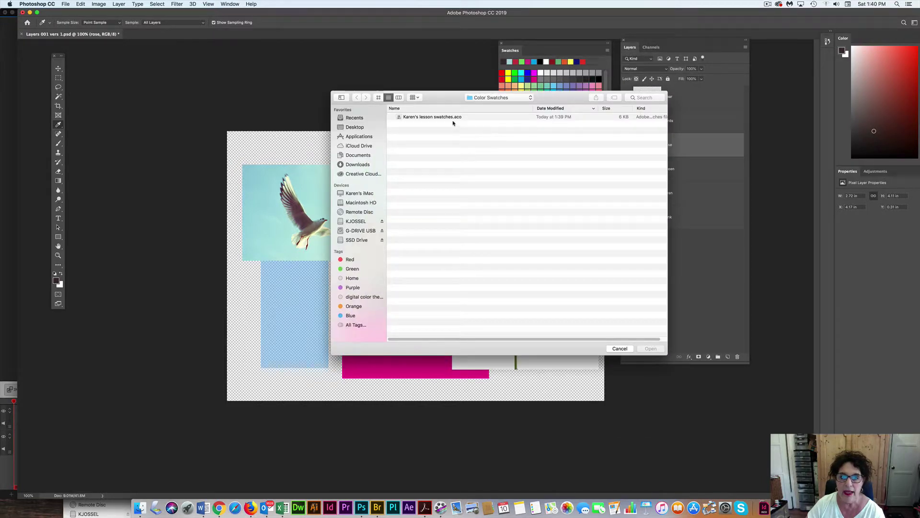
pyautogui.click(451, 118)
pyautogui.click(655, 351)
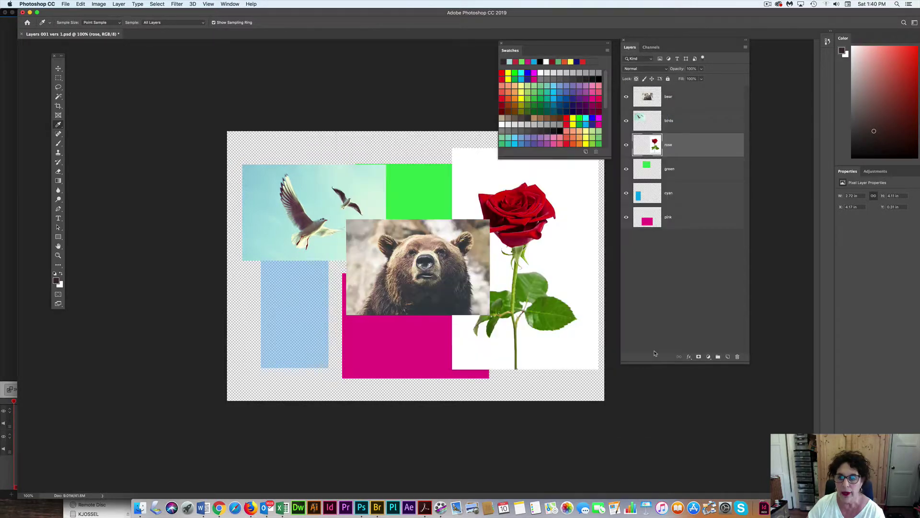
# Enlarge the Swatches panel to show the whole set, and replace the swatches with the default colors.
pyautogui.moveTo(610, 157); pyautogui.dragTo(642, 456)
pyautogui.click(640, 51)
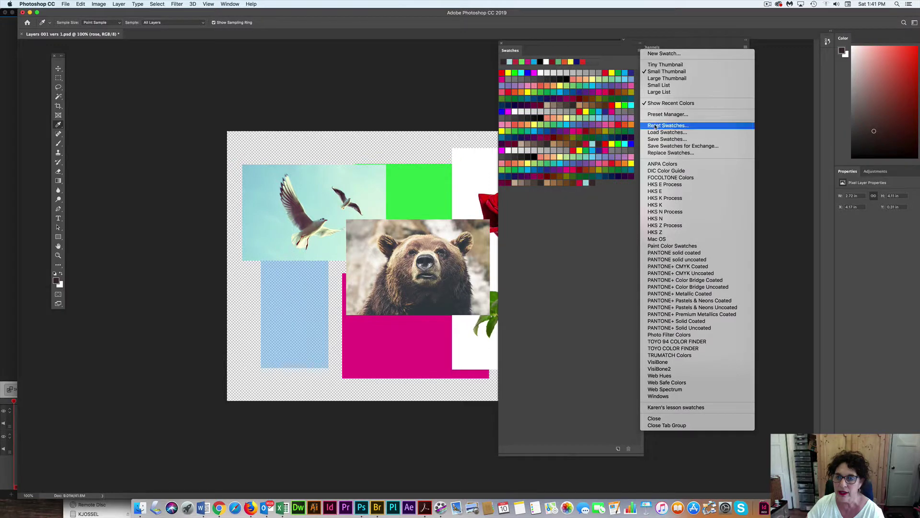
pyautogui.click(656, 127)
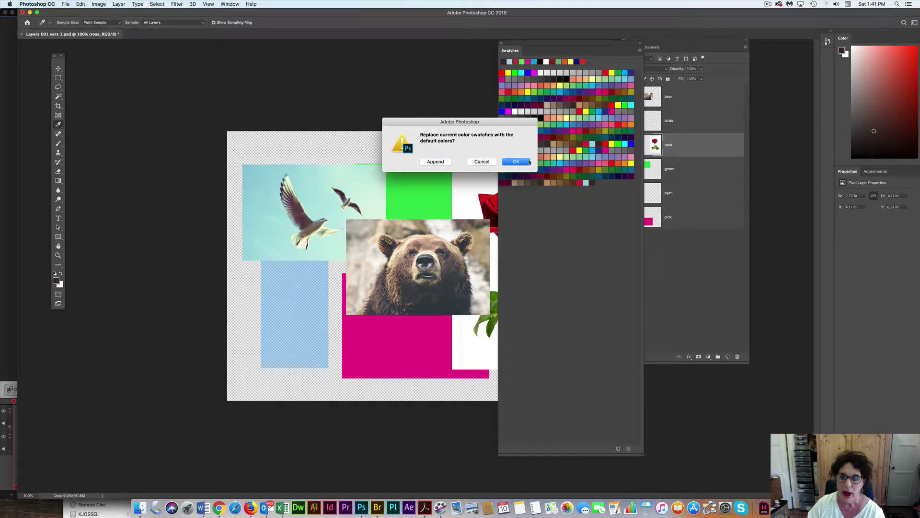
pyautogui.click(530, 162)
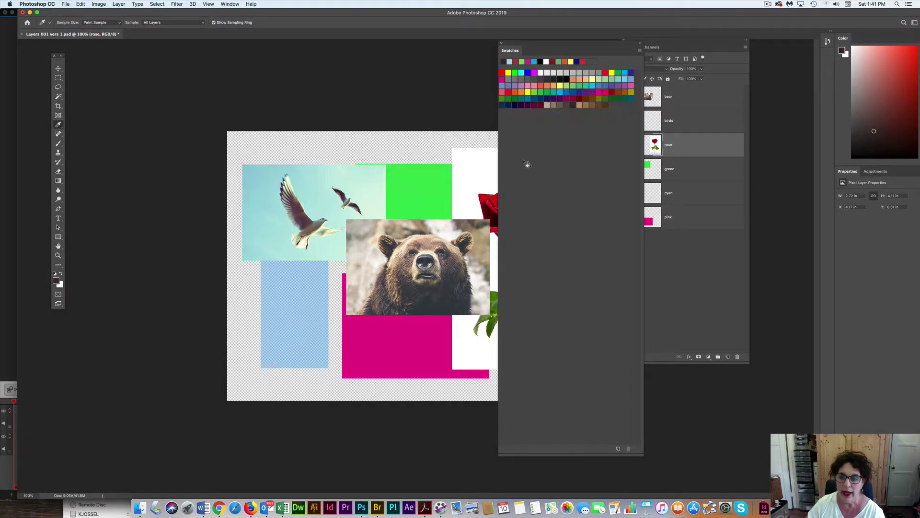
# Replace the current swatches with the saved lesson swatches file from the Color Swatches folder.
pyautogui.click(640, 50)
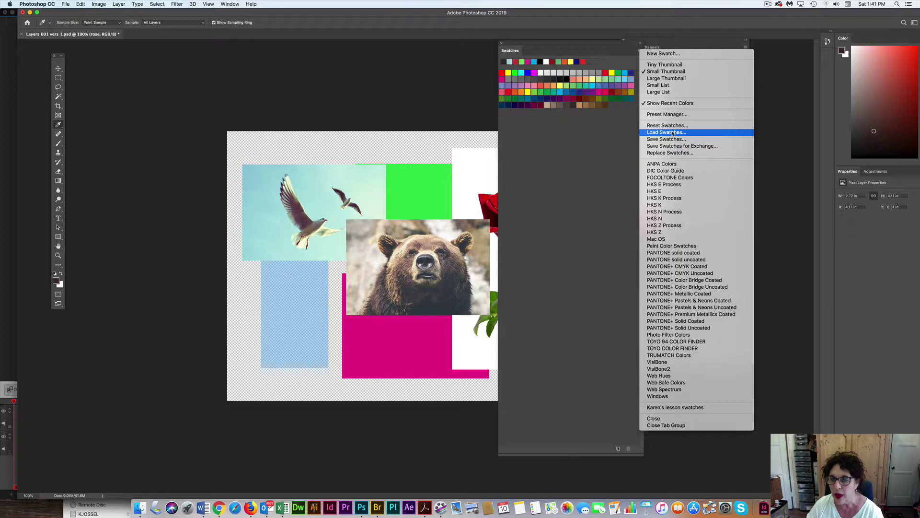
pyautogui.click(676, 154)
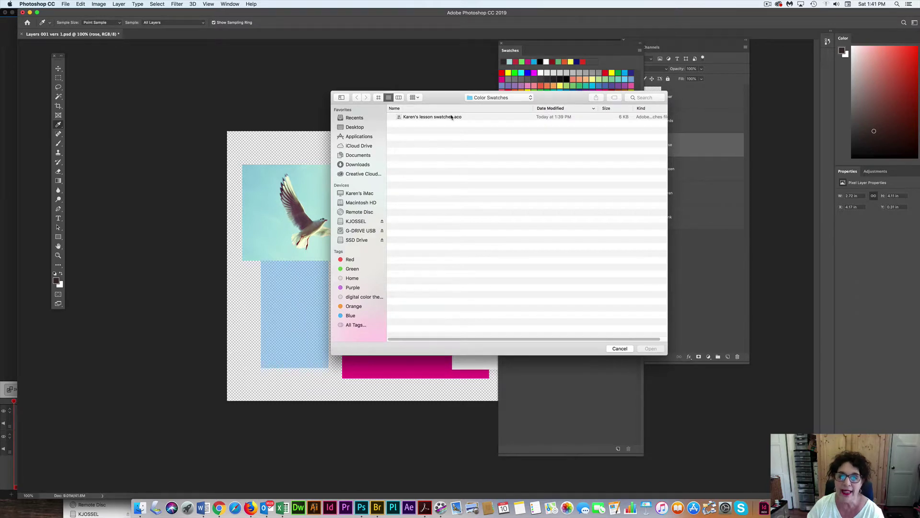
pyautogui.click(456, 117)
pyautogui.click(660, 348)
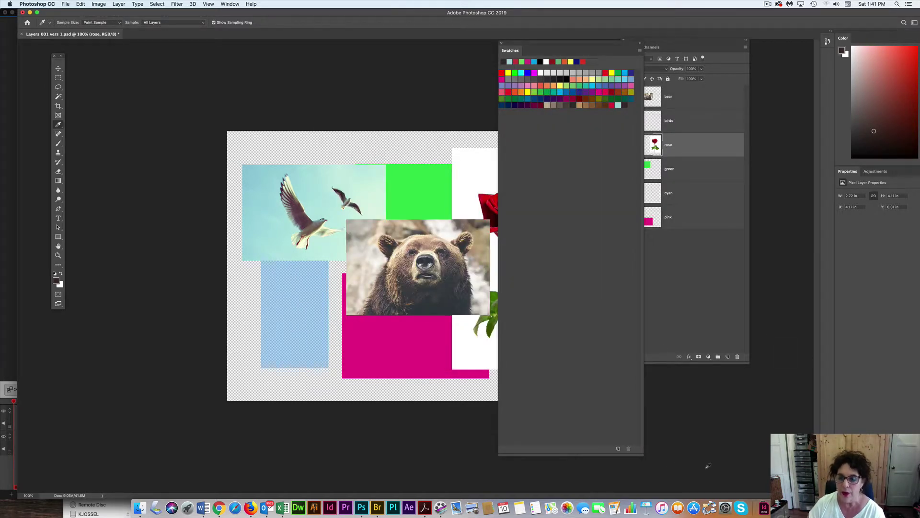
# Undock the Color panel over the canvas and enlarge it.
pyautogui.moveTo(845, 40); pyautogui.dragTo(392, 96)
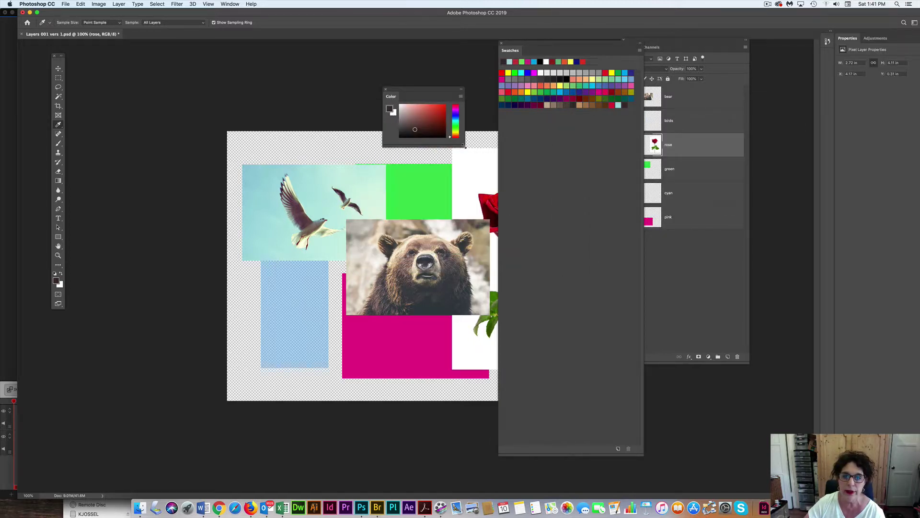
pyautogui.moveTo(464, 147); pyautogui.dragTo(575, 282)
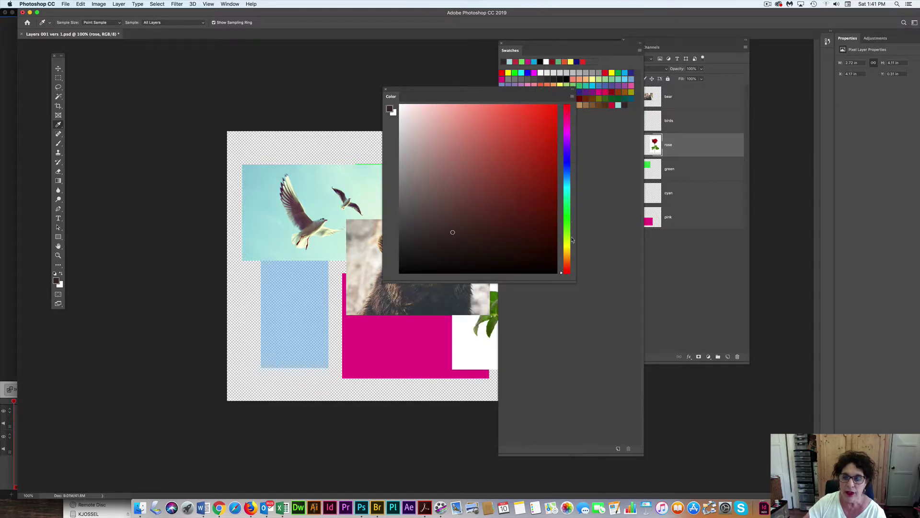
# Try several red shades in the Color panel's hue cube, and shift the foreground color's hue to blue.
pyautogui.click(545, 111)
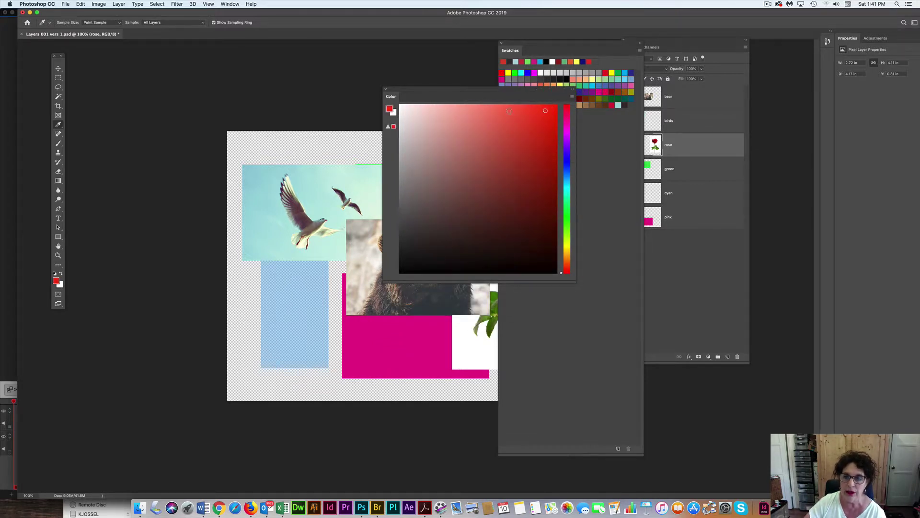
pyautogui.click(500, 160)
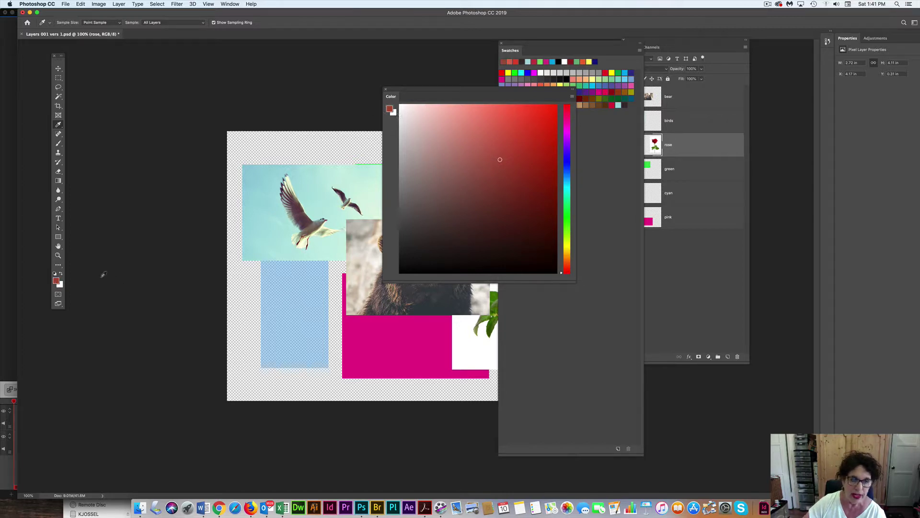
pyautogui.click(515, 123)
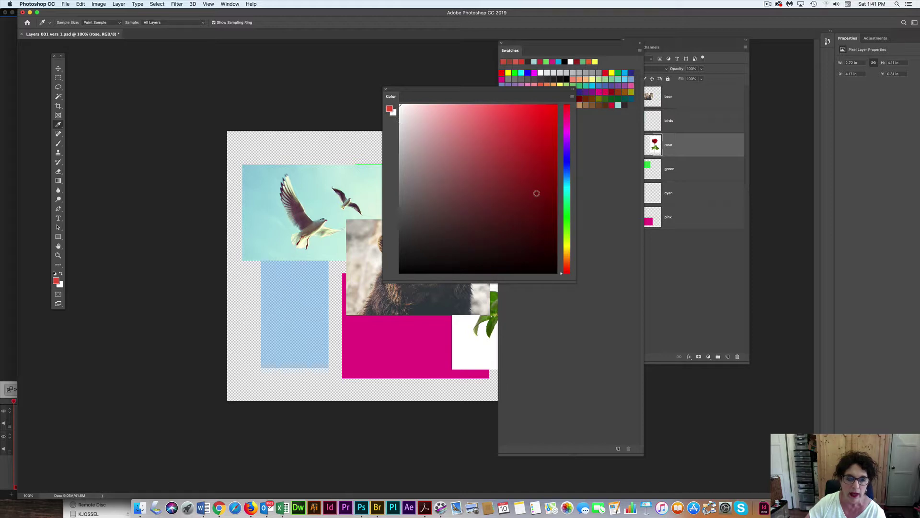
pyautogui.moveTo(536, 194); pyautogui.dragTo(541, 125)
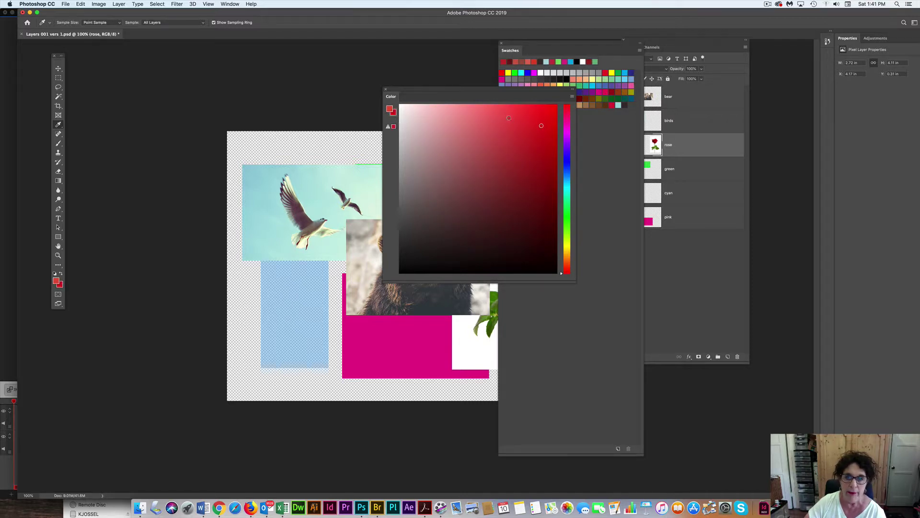
pyautogui.moveTo(463, 161)
pyautogui.mouseDown()
pyautogui.moveTo(429, 176)
pyautogui.moveTo(489, 199)
pyautogui.moveTo(530, 119)
pyautogui.mouseUp()
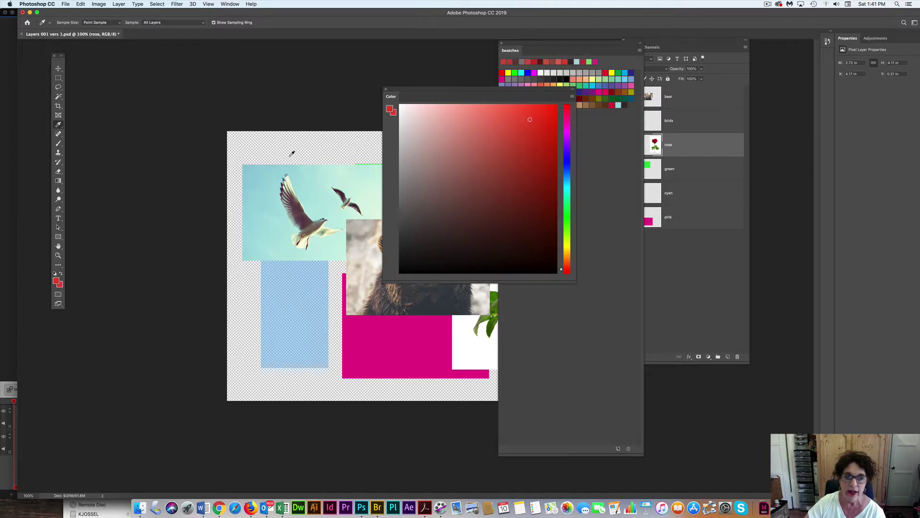
pyautogui.click(567, 162)
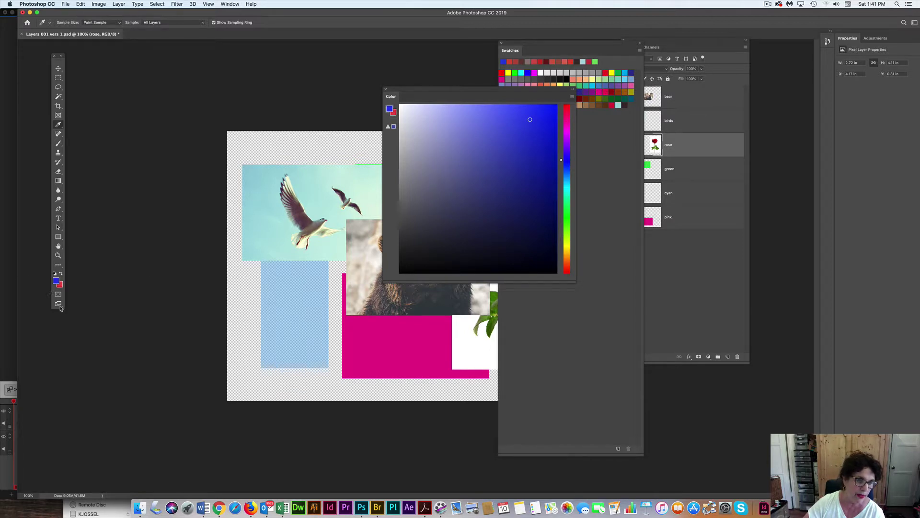
# Swap the foreground and background colors back and forth several times, ending with blue as the foreground.
pyautogui.press('x')
pyautogui.press('x')
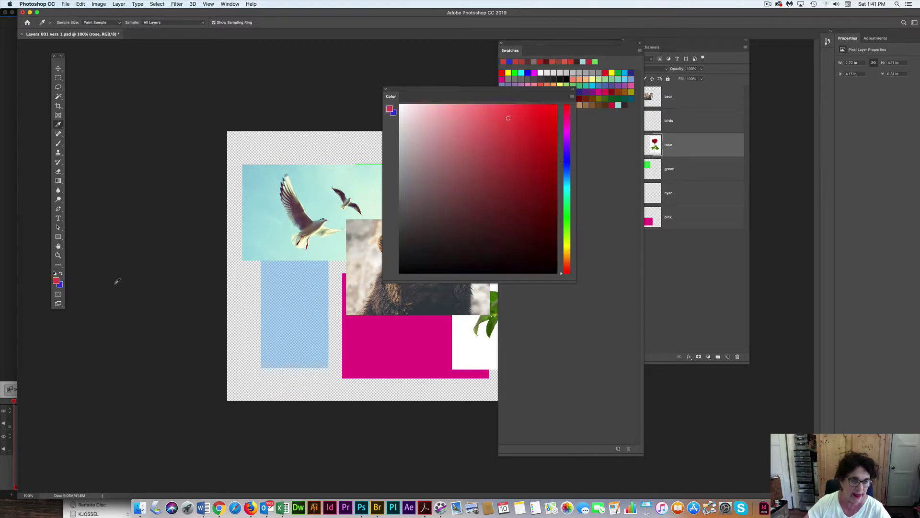
pyautogui.click(62, 276)
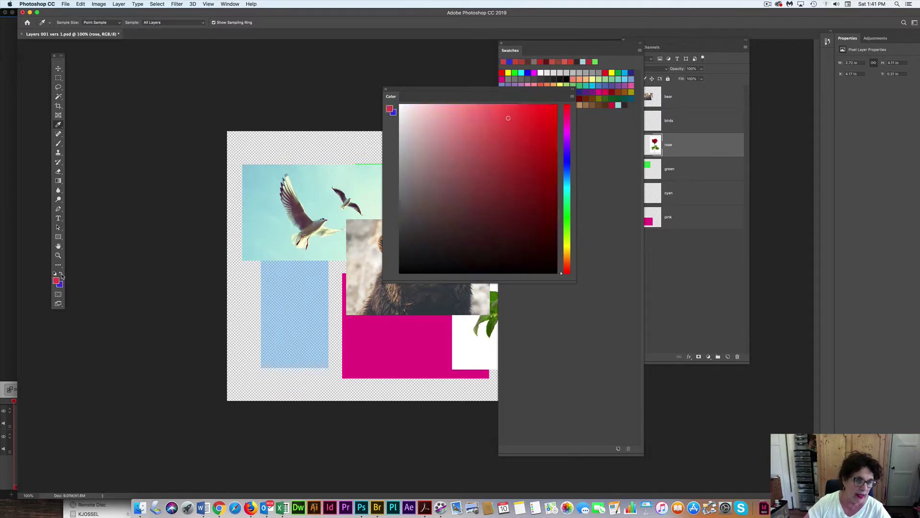
pyautogui.click(61, 277)
pyautogui.click(62, 276)
pyautogui.click(61, 276)
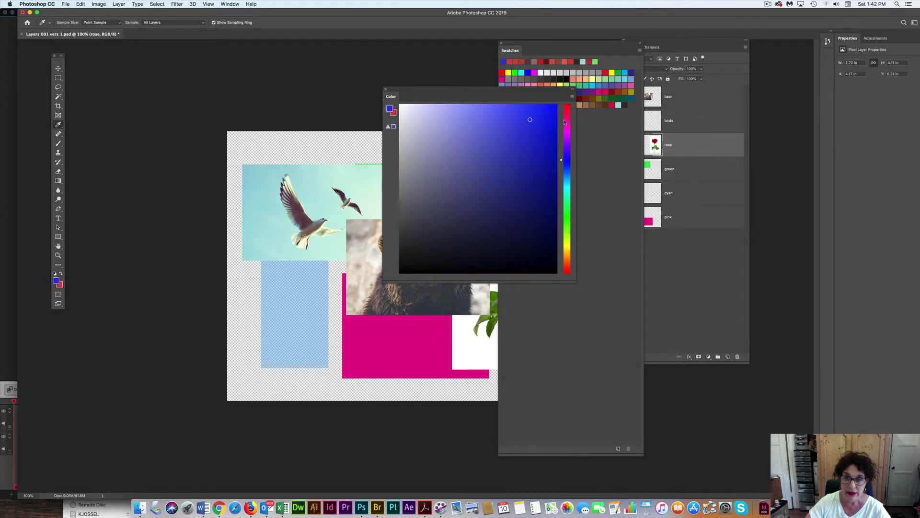
# Display the Color panel as CMYK sliders, and switch it to RGB sliders.
pyautogui.click(572, 96)
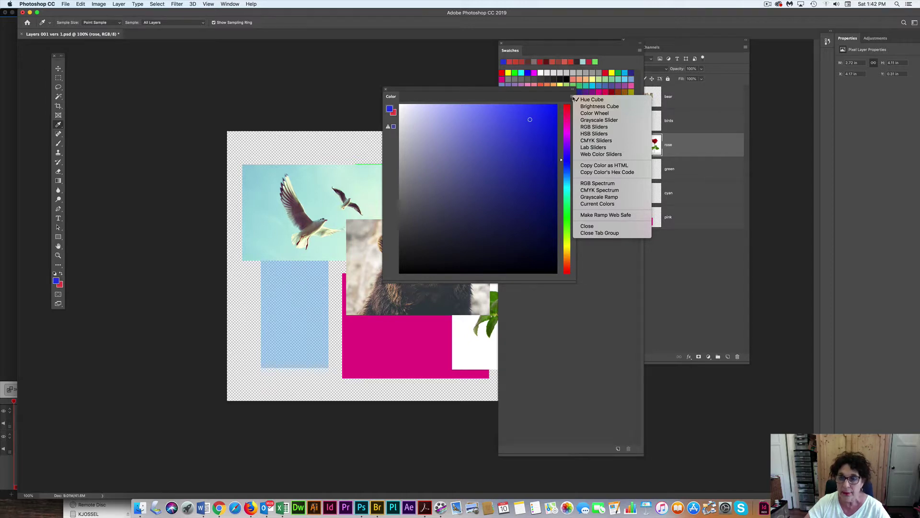
pyautogui.click(602, 141)
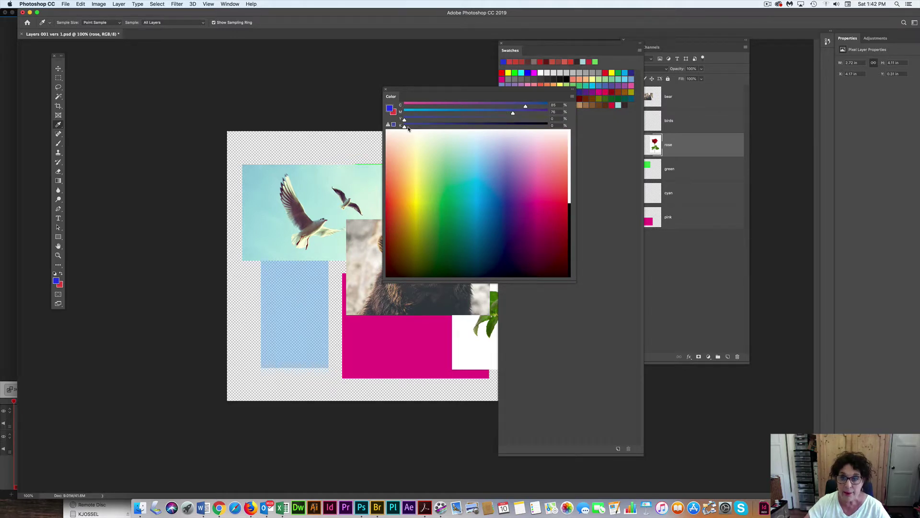
pyautogui.click(572, 97)
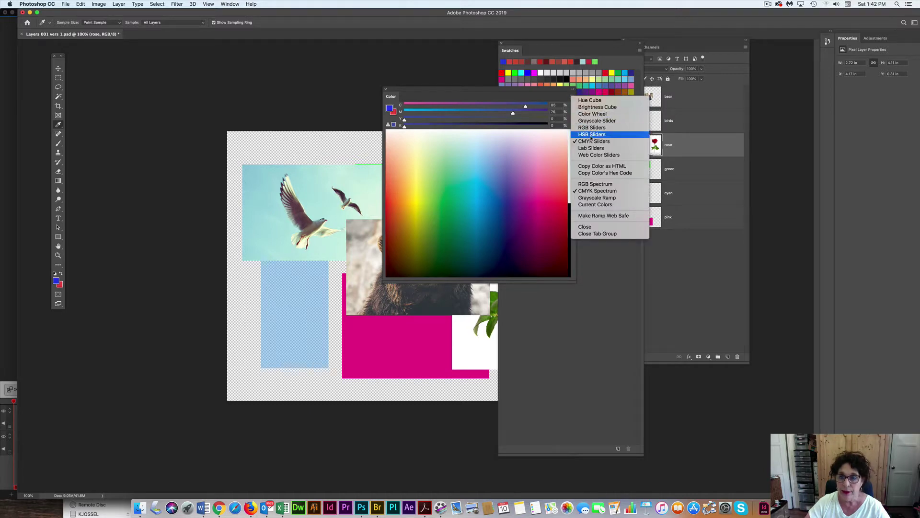
pyautogui.click(591, 127)
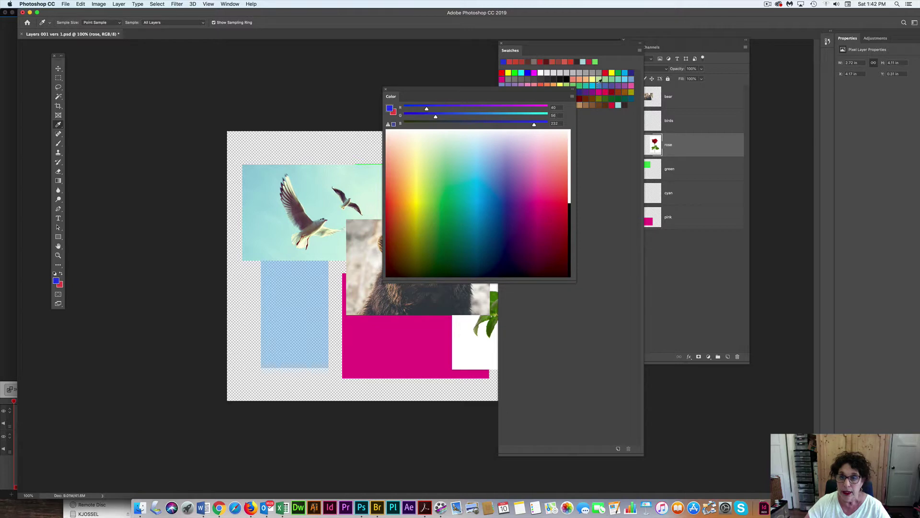
# Display the RGB spectrum in the Color panel and shrink the panel to a compact size with a thin color ramp.
pyautogui.click(573, 97)
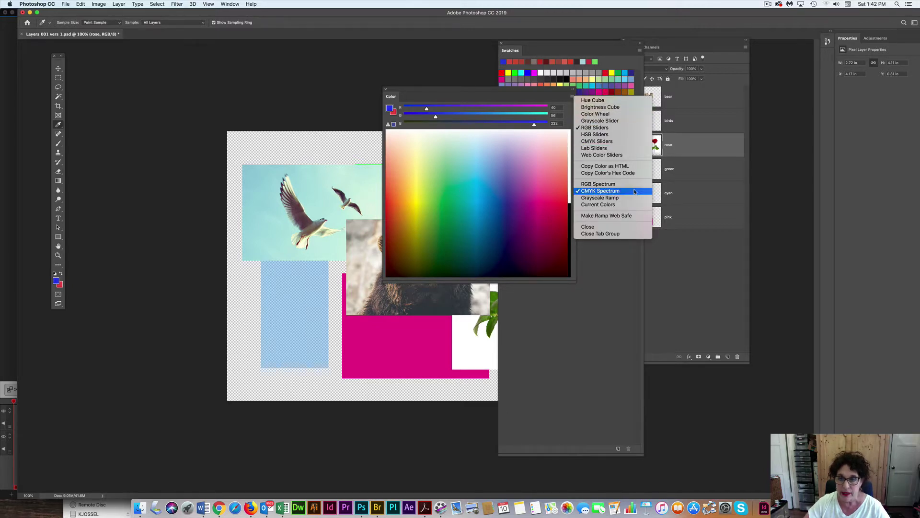
pyautogui.click(620, 185)
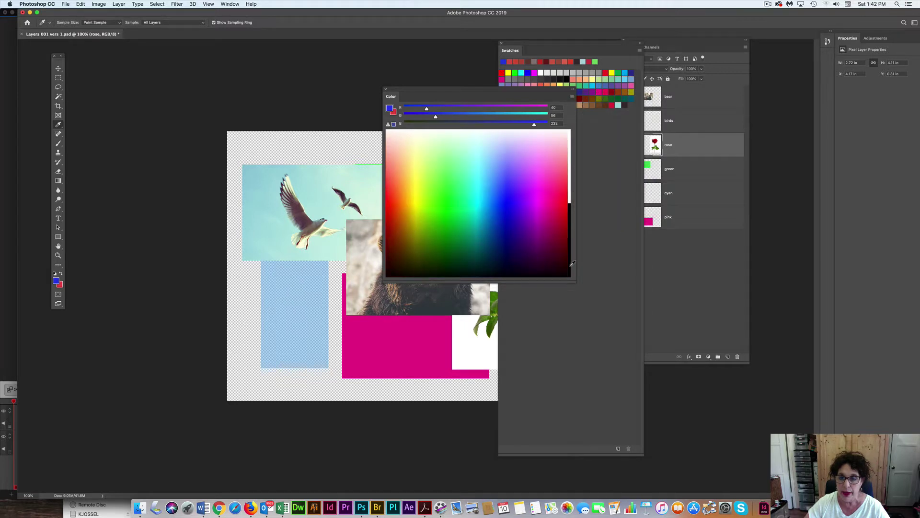
pyautogui.moveTo(574, 282); pyautogui.dragTo(560, 141)
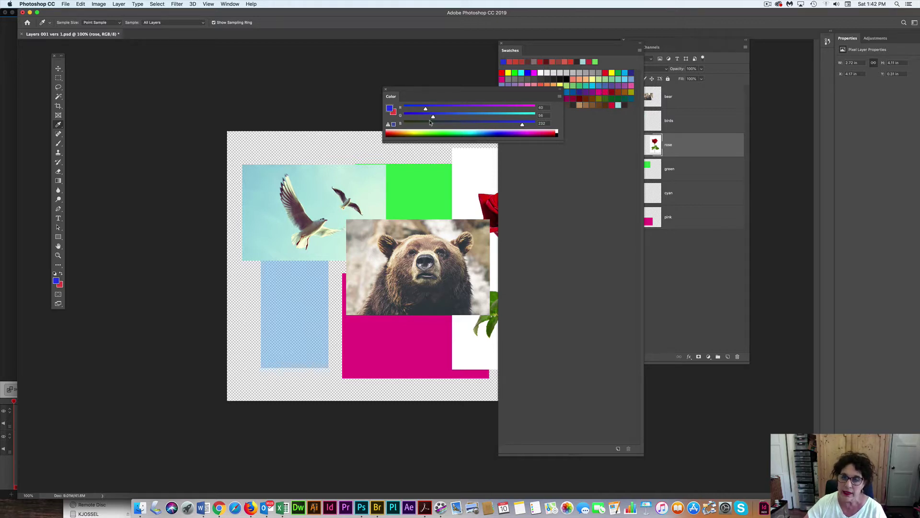
pyautogui.click(640, 51)
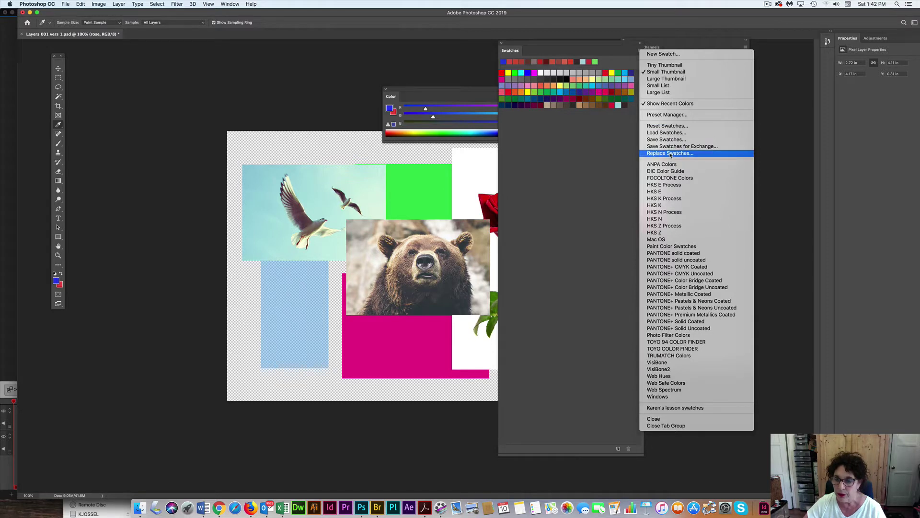
pyautogui.click(570, 164)
pyautogui.click(461, 94)
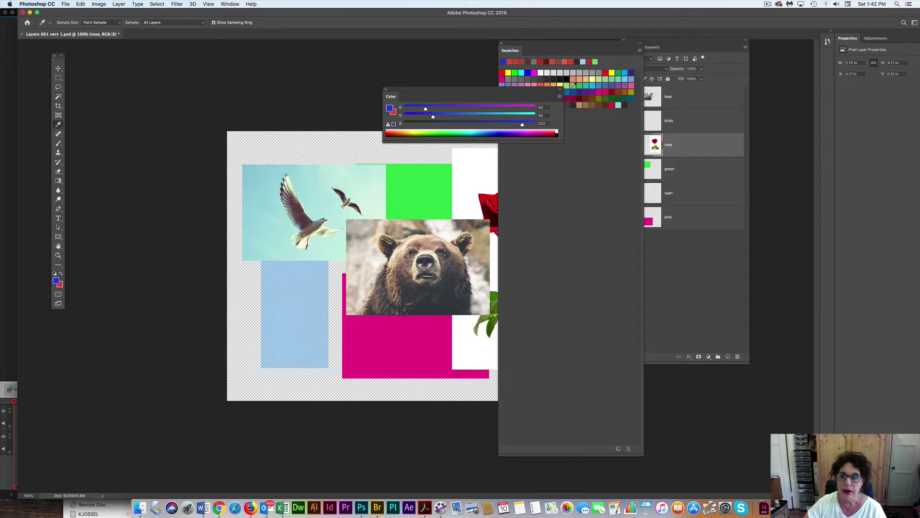
# Switch the Color panel's ramp to the CMYK spectrum and pick a medium green from it as the foreground color.
pyautogui.click(560, 96)
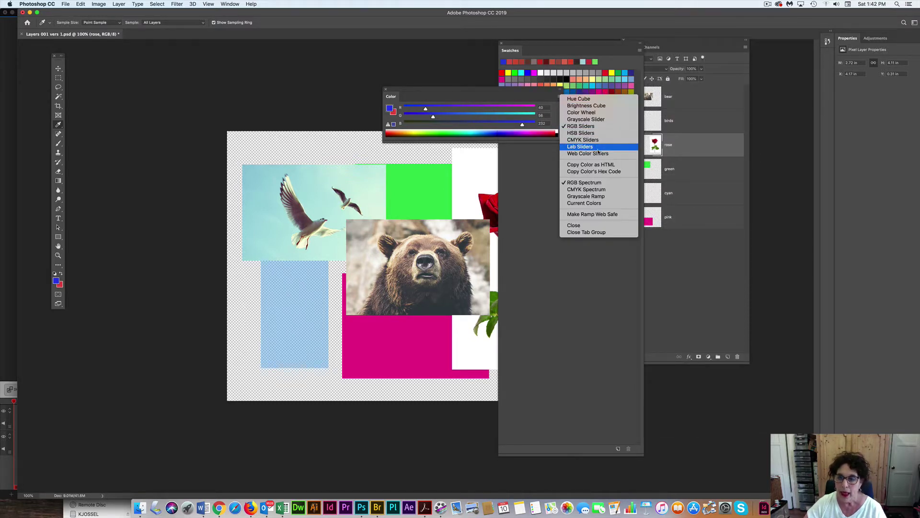
pyautogui.click(594, 190)
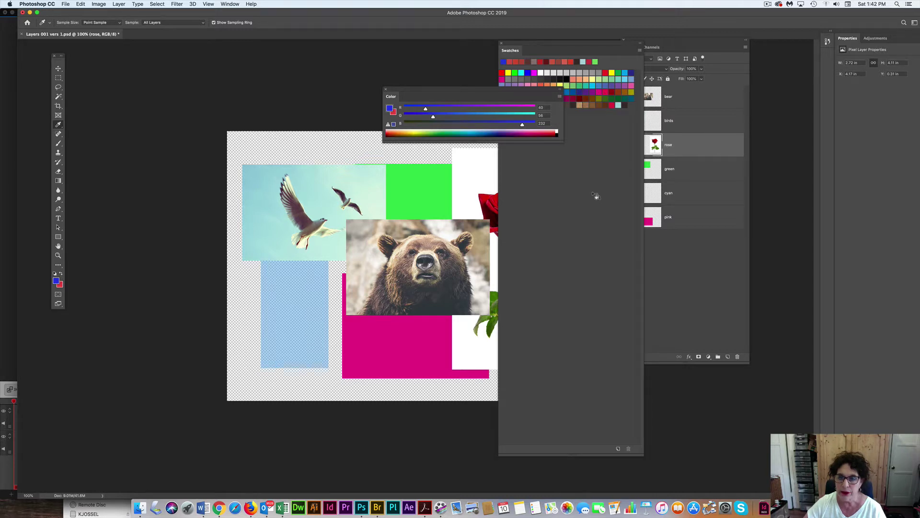
pyautogui.click(445, 130)
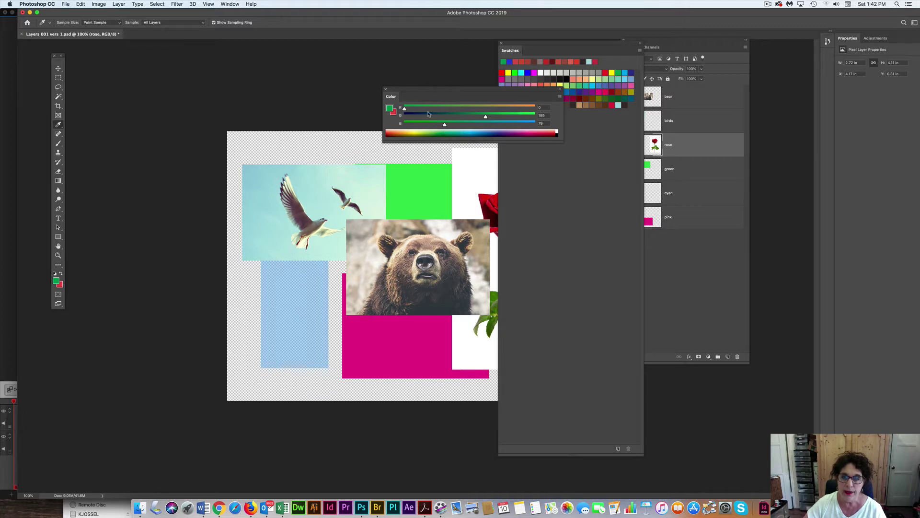
# Add the foreground green to the swatches from the Color Picker, naming it "new green" and keeping it in the current library.
pyautogui.click(56, 281)
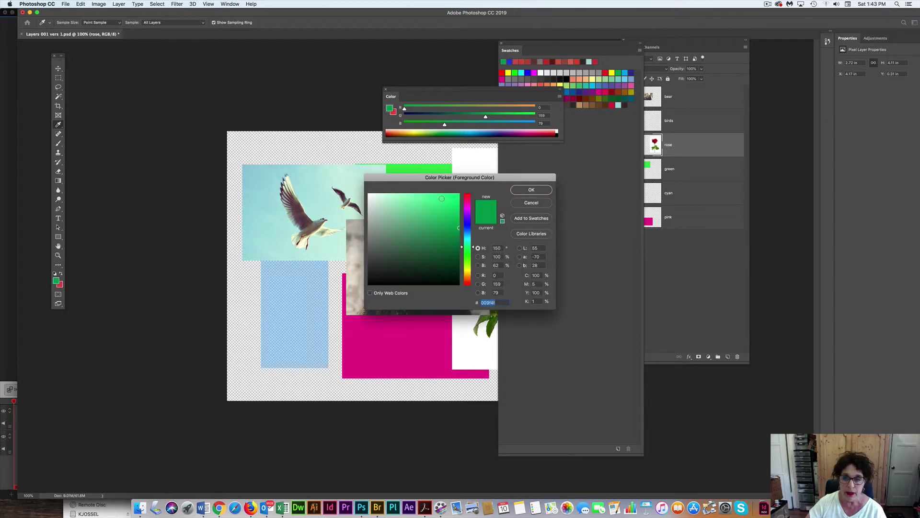
pyautogui.click(545, 219)
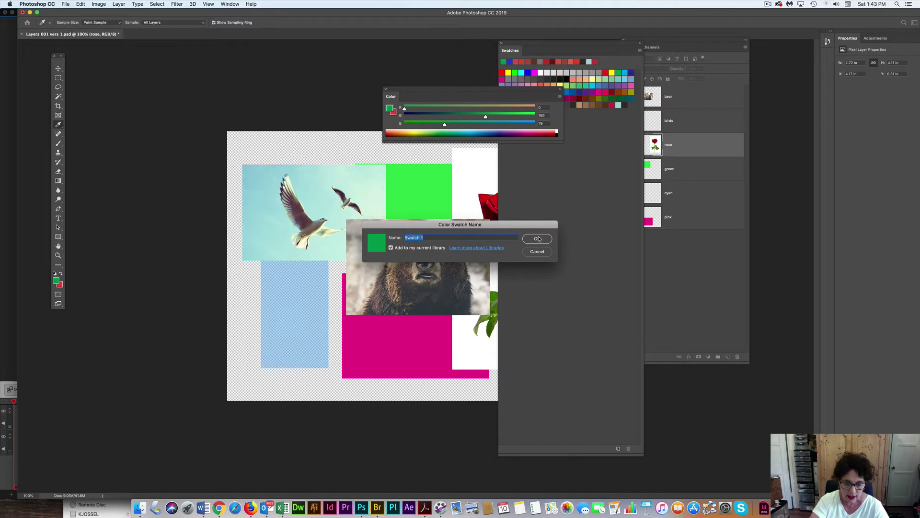
pyautogui.write('new')
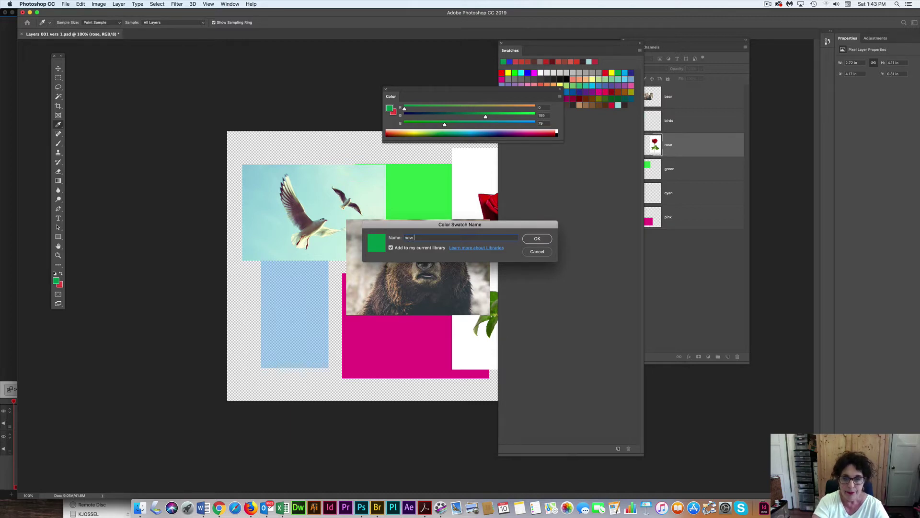
pyautogui.write(' green')
pyautogui.press('Return')
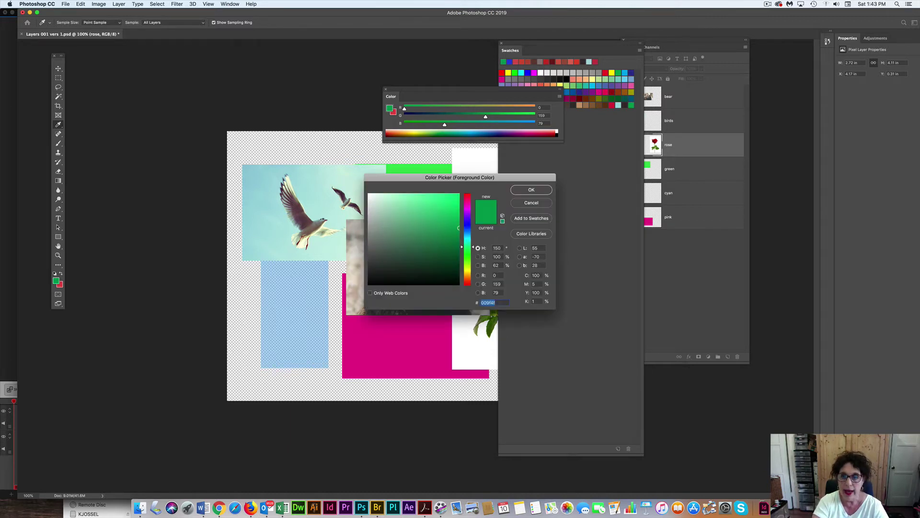
# Show the green in the Color Libraries using the PANTONE+ Color Bridge Coated book, and move the dialog off the bear image.
pyautogui.click(526, 235)
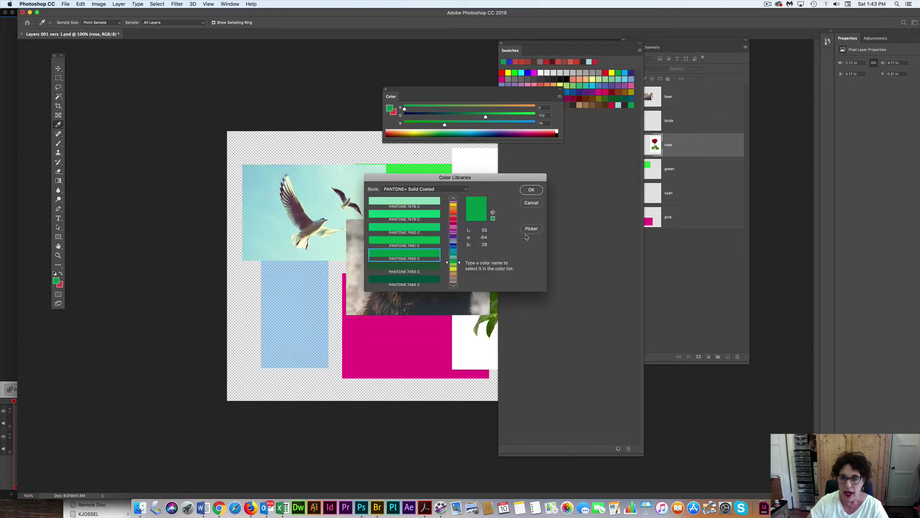
pyautogui.click(455, 189)
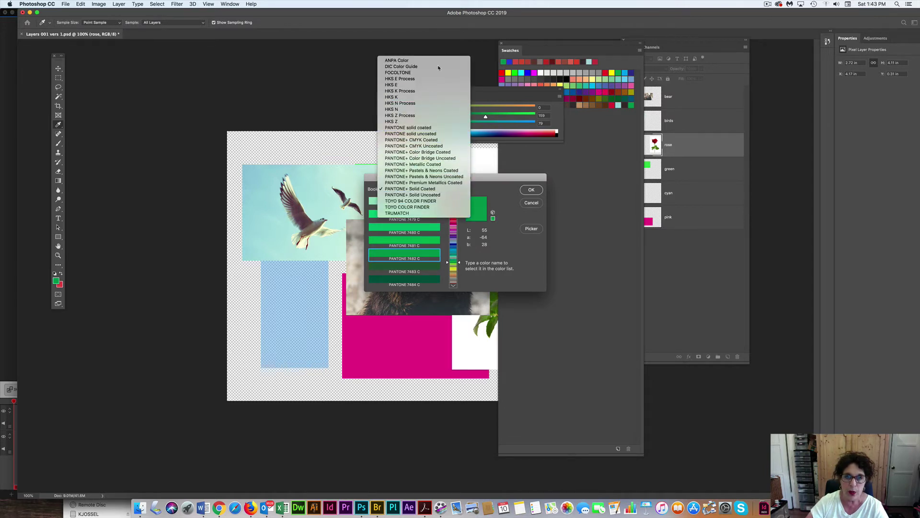
pyautogui.click(429, 153)
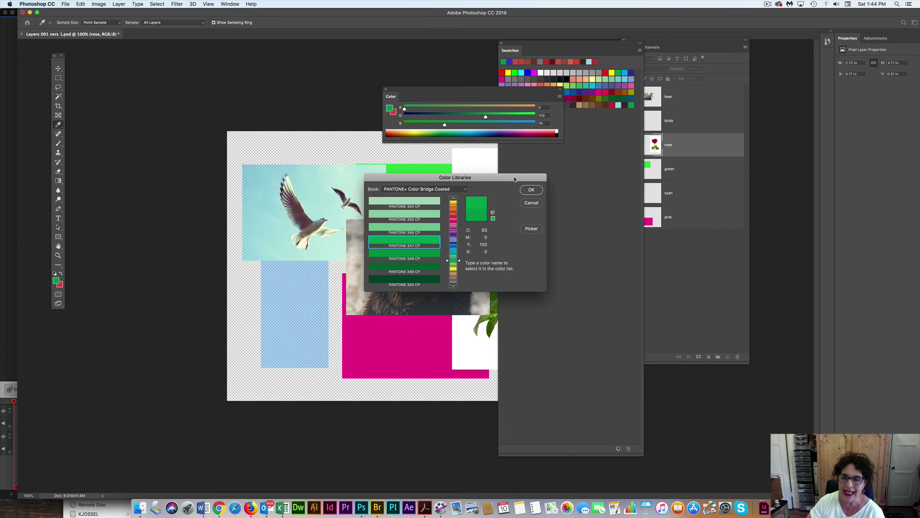
pyautogui.moveTo(515, 180); pyautogui.dragTo(657, 231)
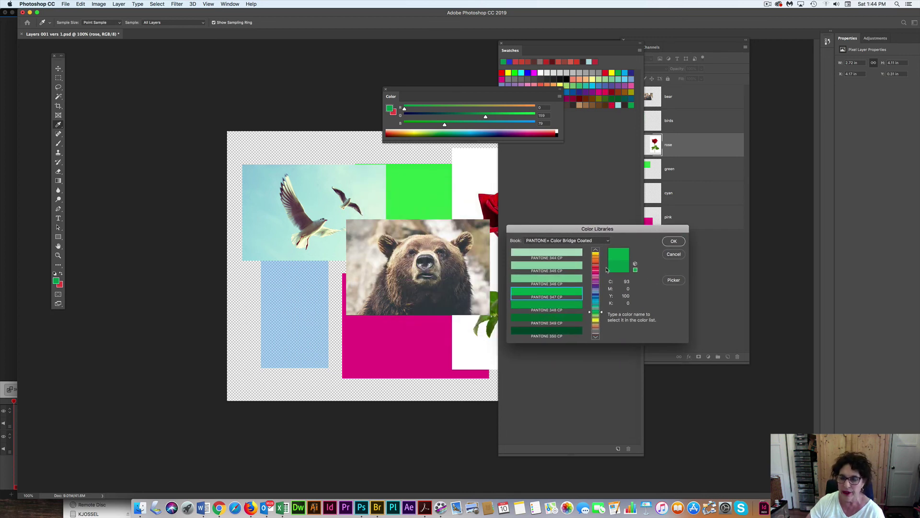